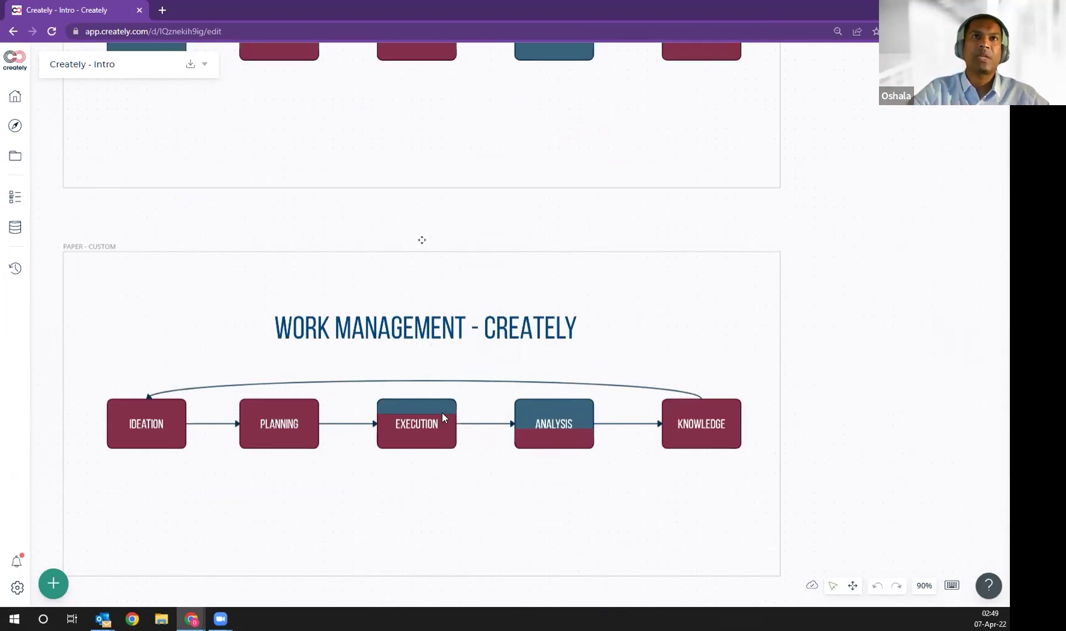
pyautogui.scroll(2, 443, 415)
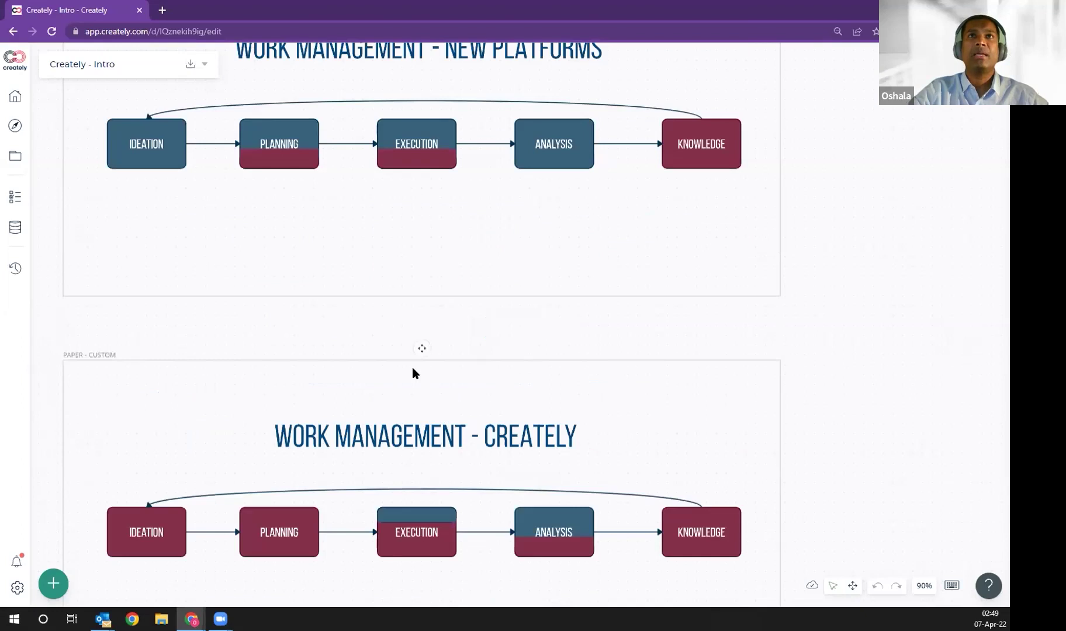
pyautogui.scroll(2, 413, 370)
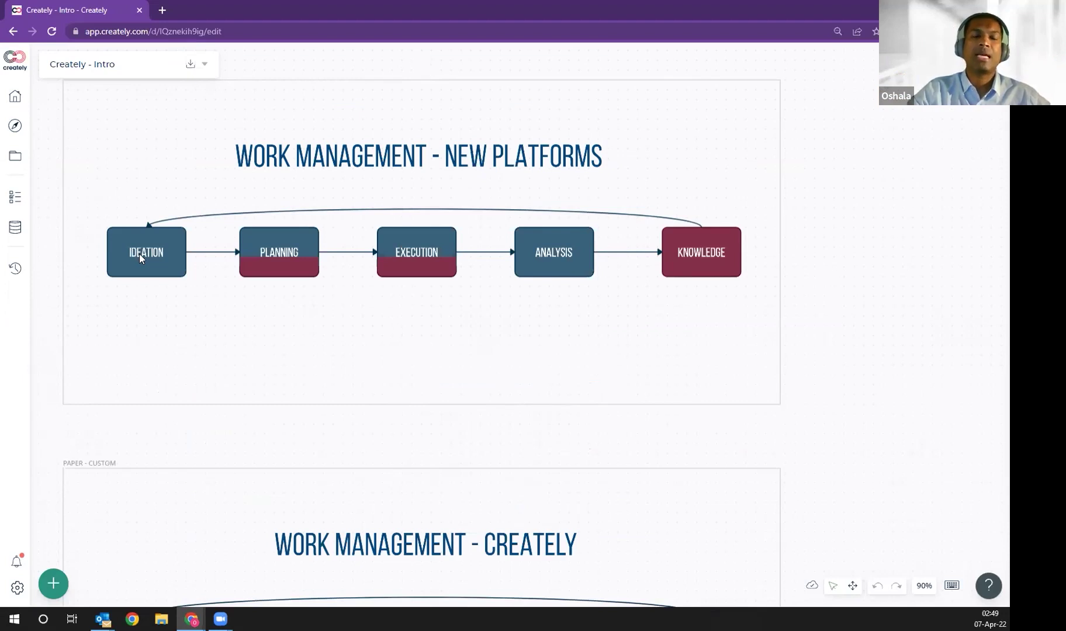
pyautogui.scroll(-2, 165, 400)
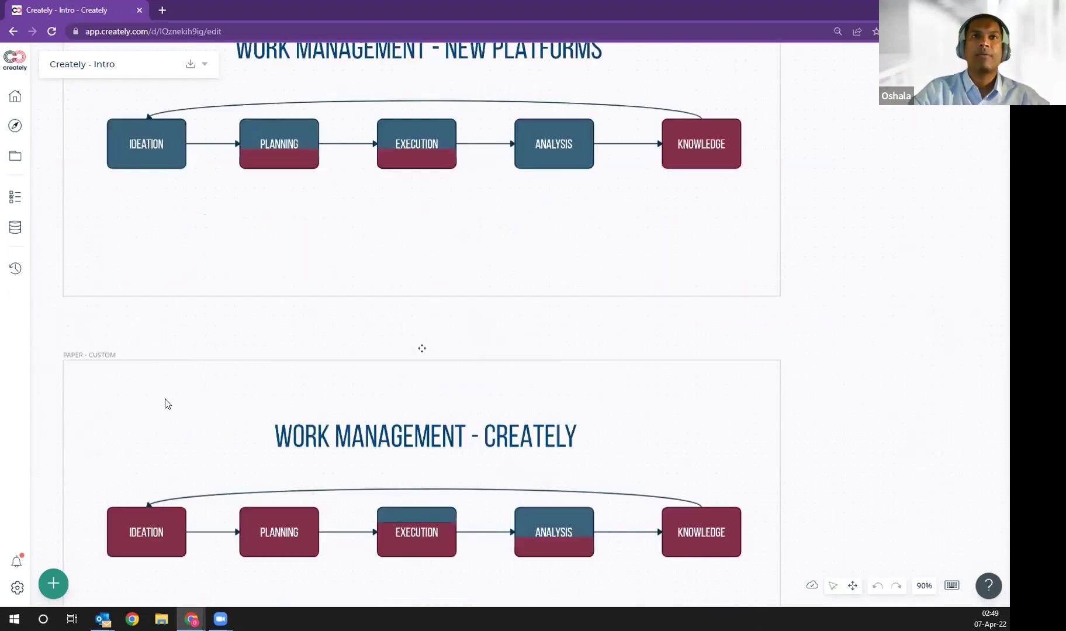
pyautogui.scroll(-2, 166, 403)
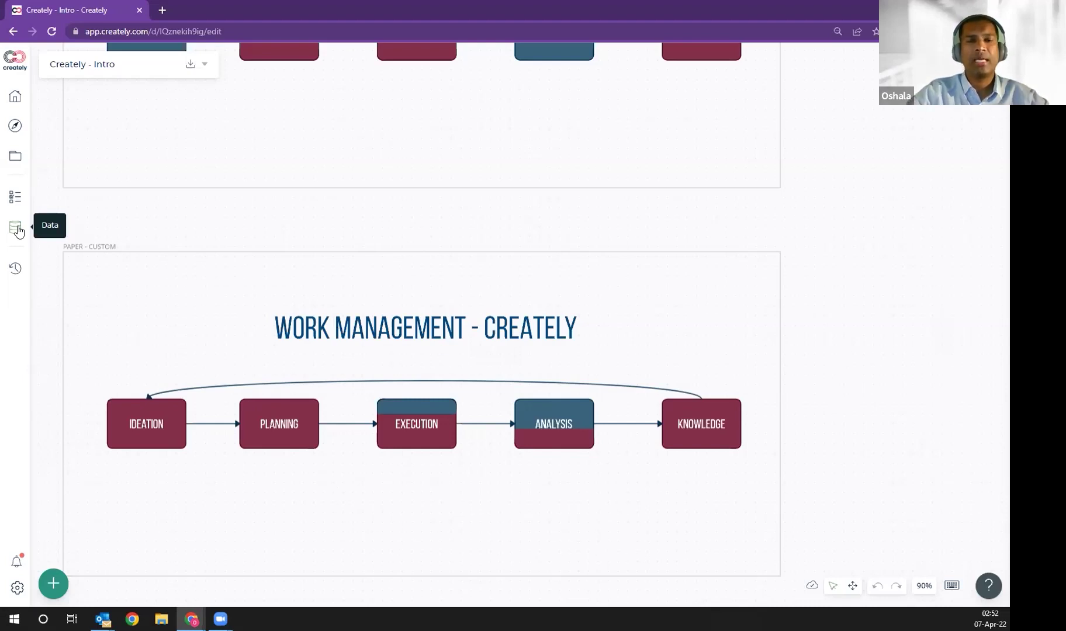
pyautogui.click(18, 232)
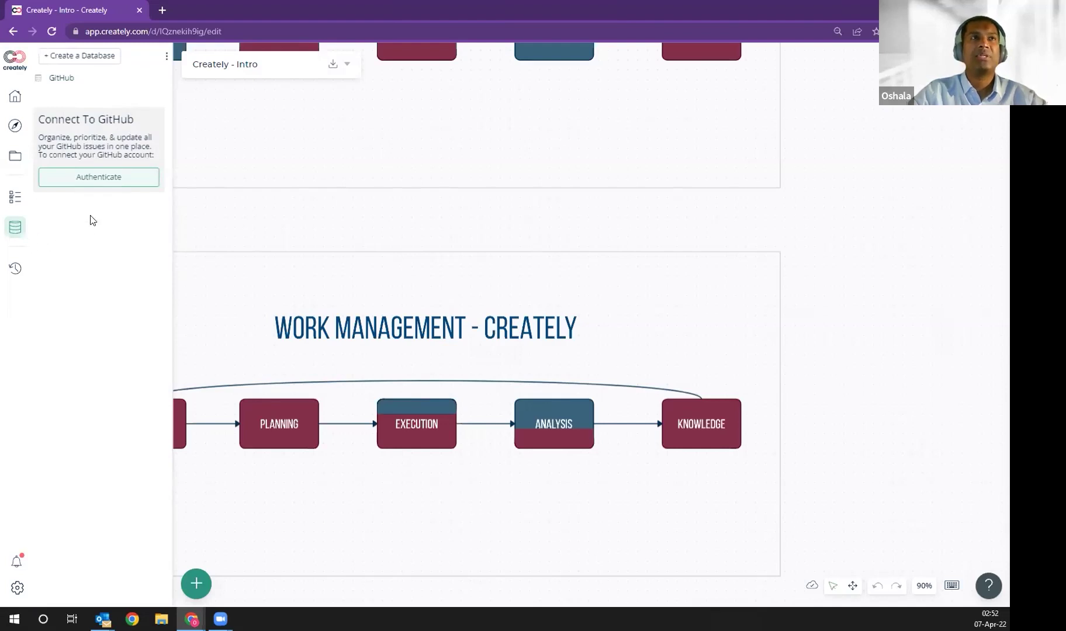
pyautogui.click(16, 231)
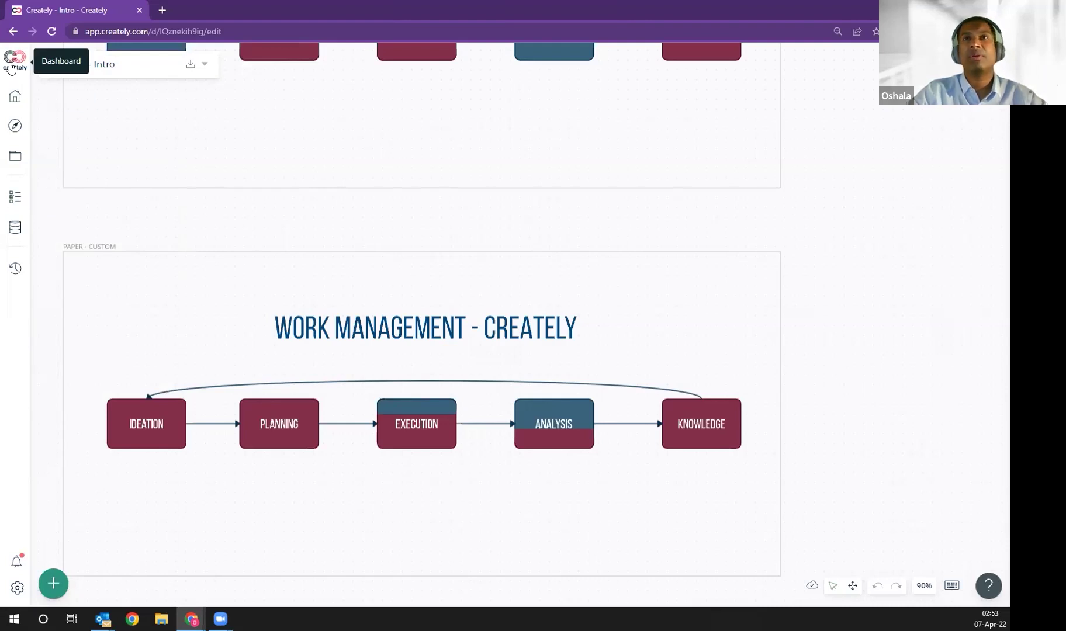
# Step: Scroll through the Creately dashboard, then show the HRX Workspace board navigation
pyautogui.click(10, 65)
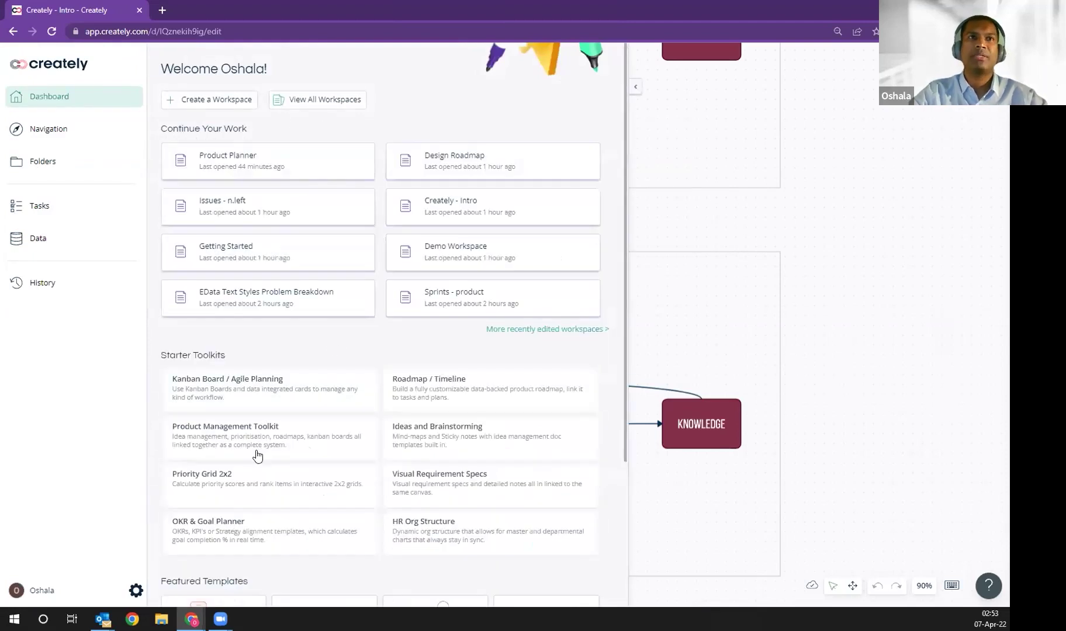
pyautogui.scroll(-2, 238, 411)
pyautogui.scroll(-2, 241, 418)
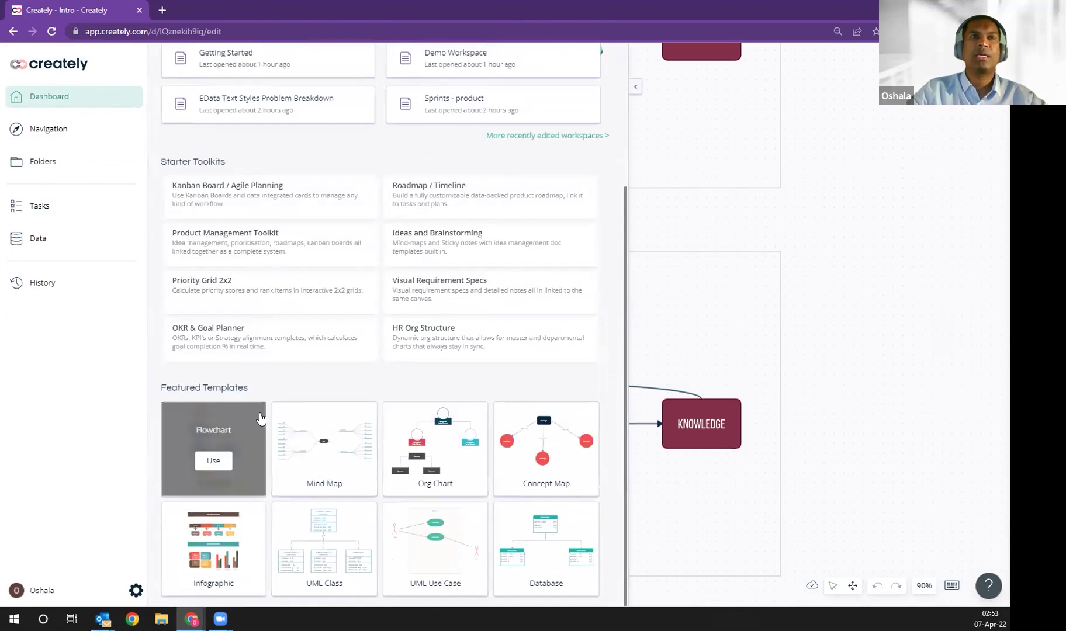
pyautogui.scroll(4, 266, 351)
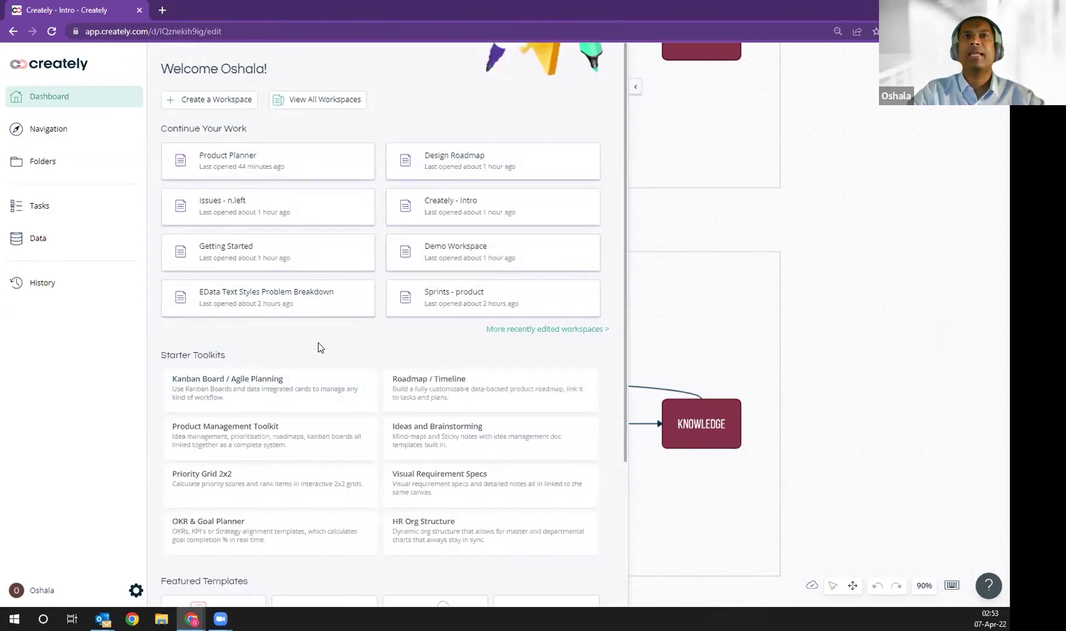
pyautogui.scroll(-1, 316, 345)
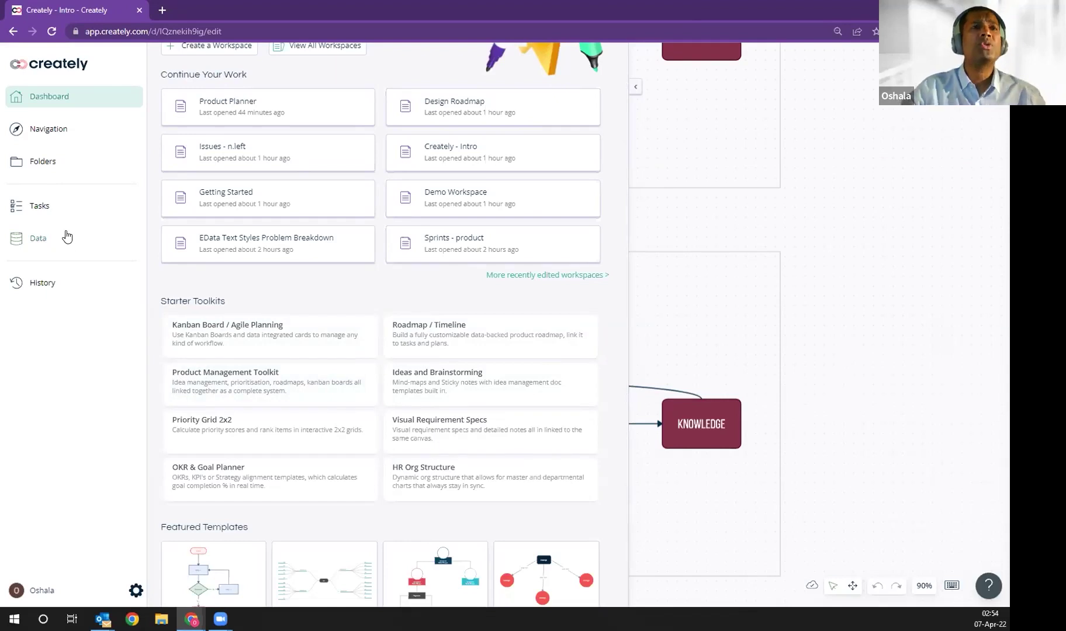
pyautogui.click(36, 134)
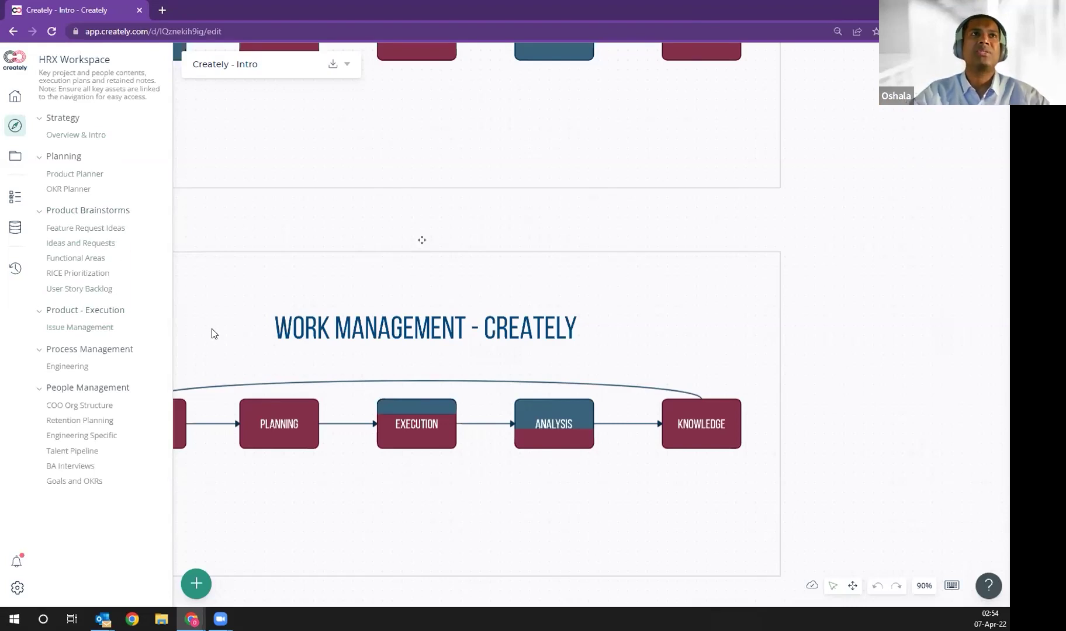
# Step: Open the OKR Planner board listed under Planning in the HRX Workspace
pyautogui.click(74, 191)
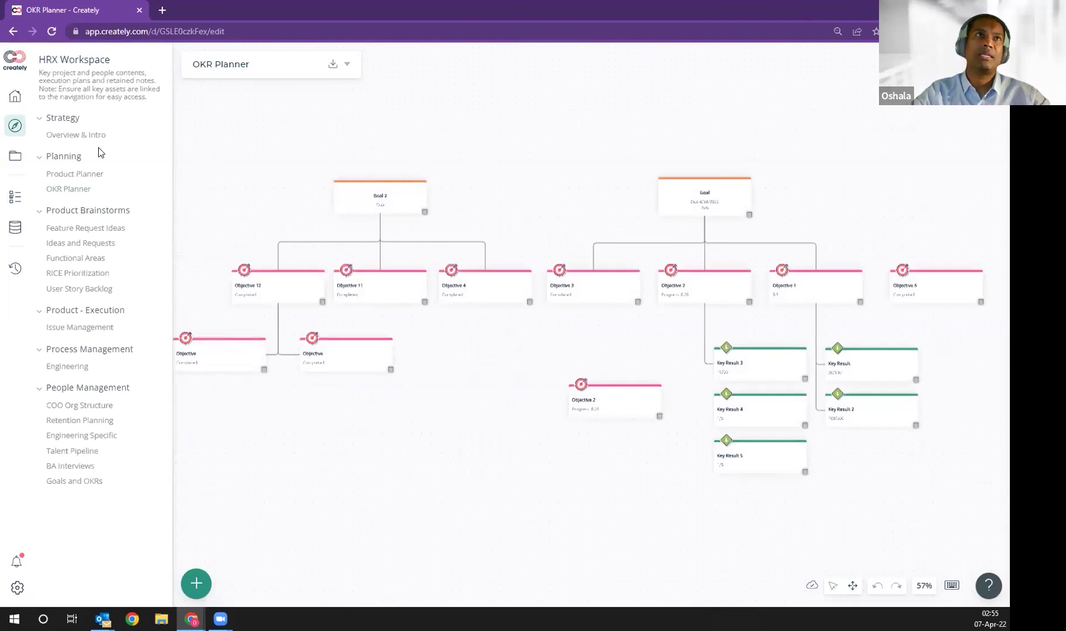
# Step: Open the Overview & Intro board and scroll down to the Work Management diagrams
pyautogui.click(83, 135)
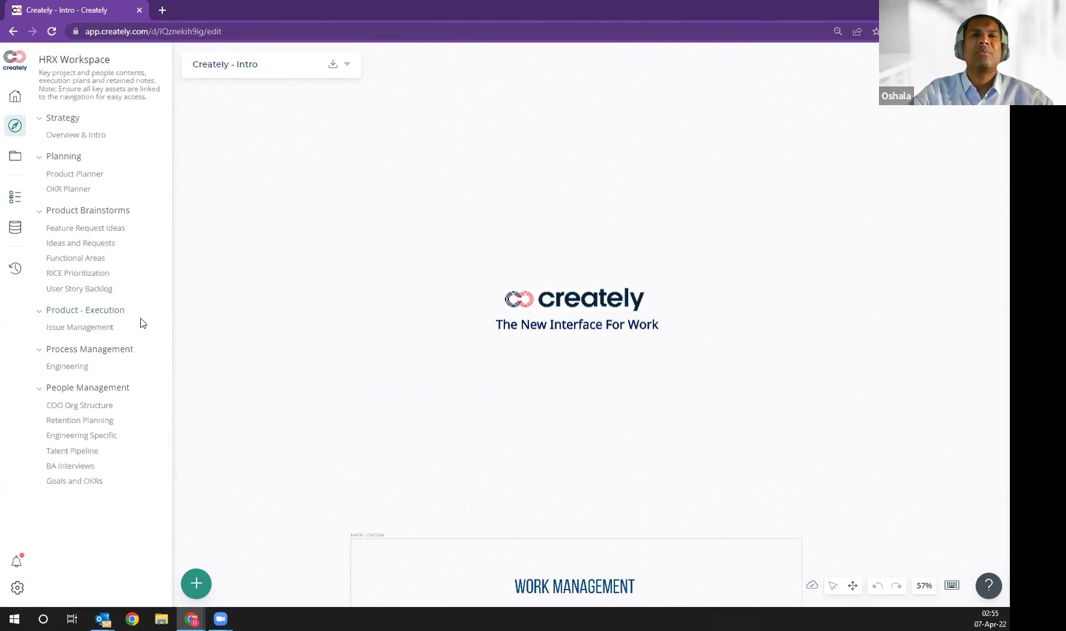
pyautogui.scroll(-5, 318, 304)
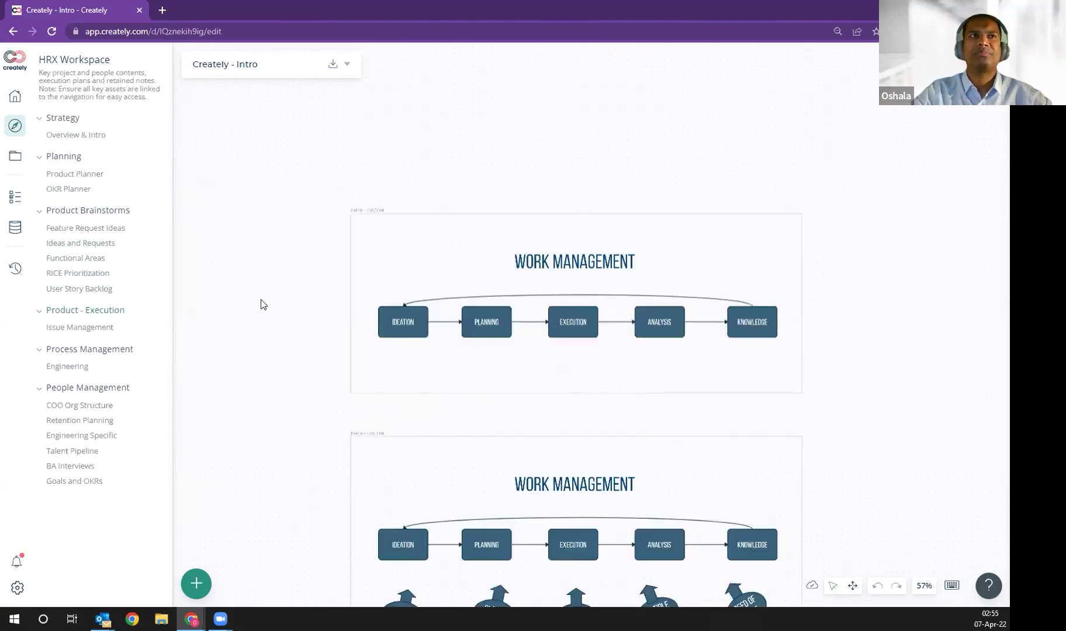
# Step: Open the Product Planner board and zoom to 55% around the Feature Requests notes
pyautogui.click(84, 175)
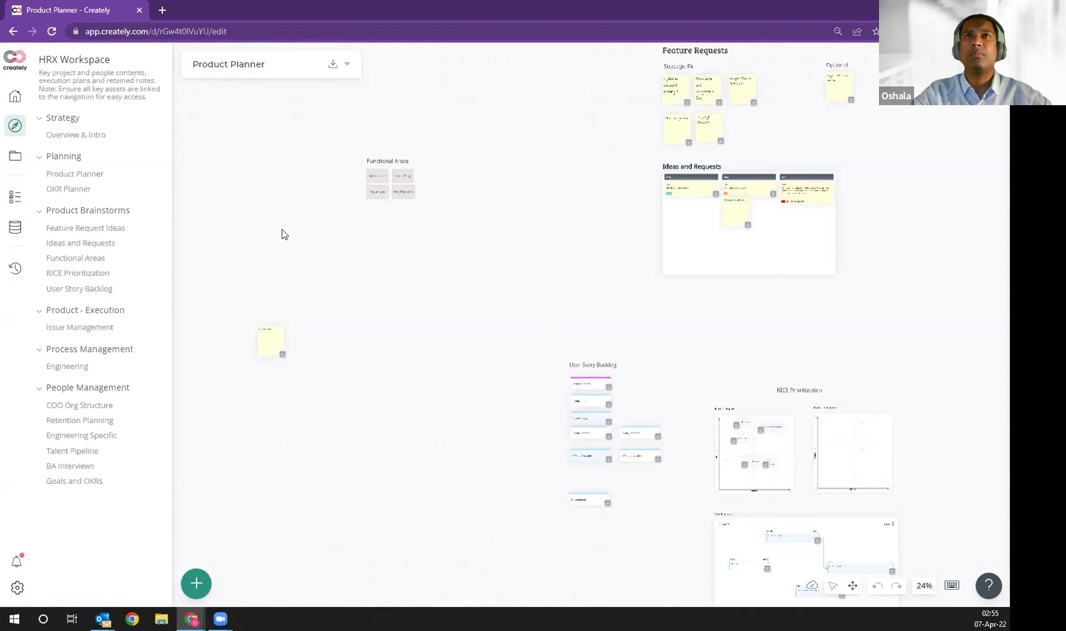
pyautogui.scroll(2, 466, 228)
pyautogui.press('space')
pyautogui.moveTo(505, 195); pyautogui.dragTo(375, 310)
pyautogui.moveTo(464, 190); pyautogui.dragTo(244, 289)
pyautogui.scroll(2, 356, 289)
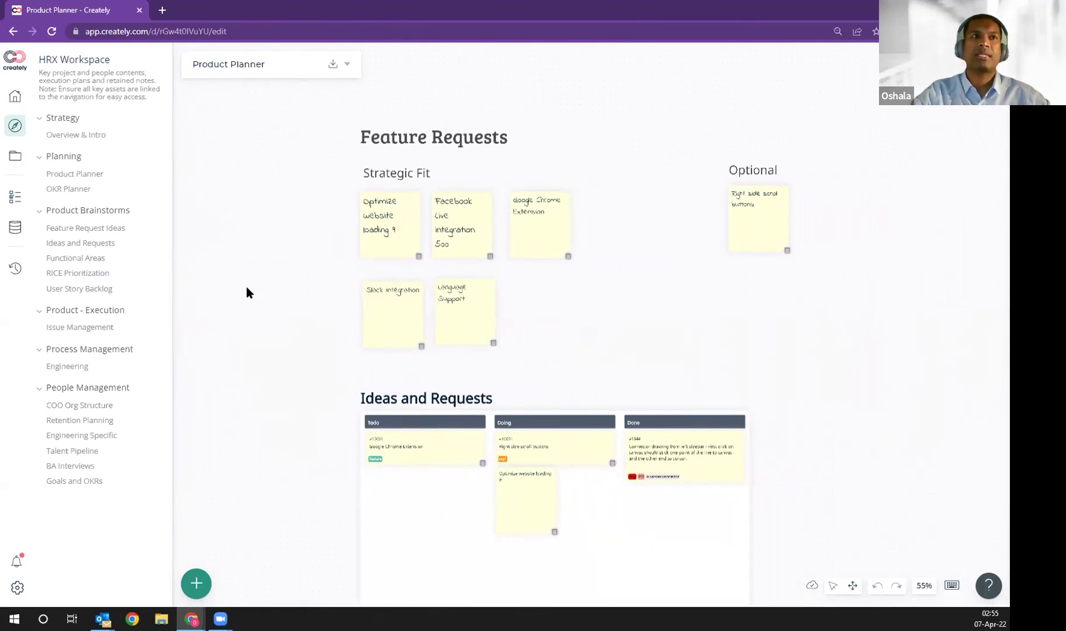
# Step: Open the stickers and shapes panel, browse the template gallery, then close the gallery
pyautogui.click(197, 583)
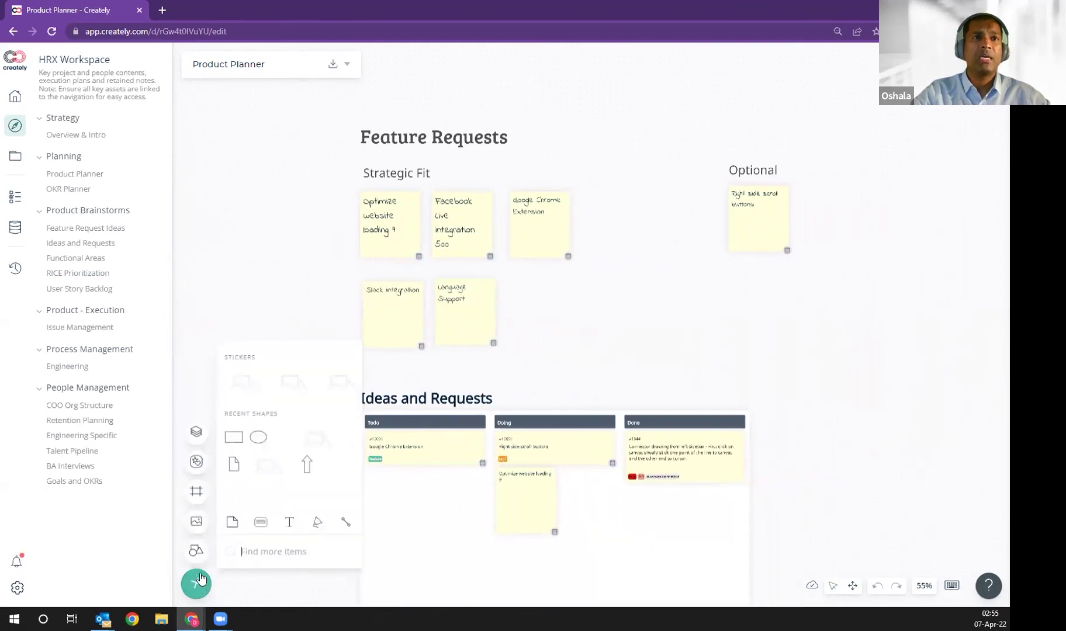
pyautogui.click(195, 433)
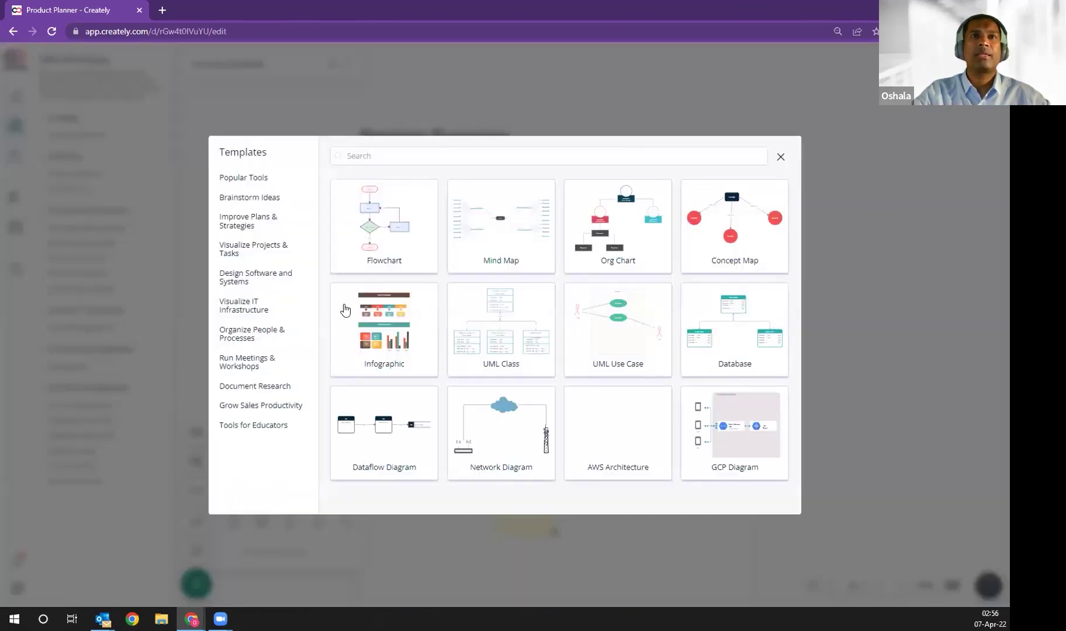
pyautogui.moveTo(411, 301)
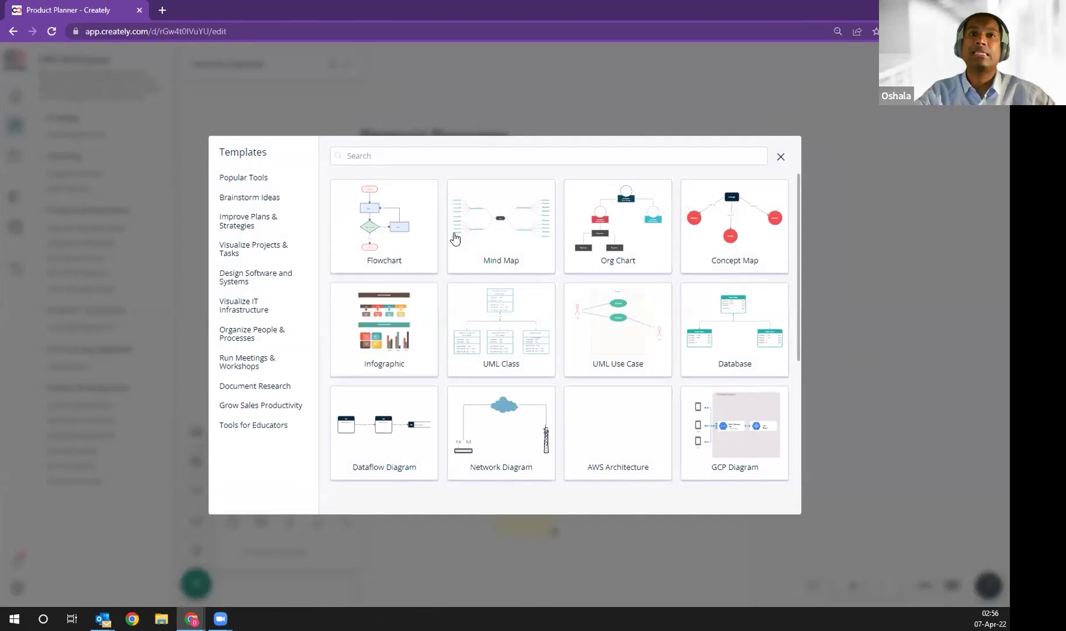
pyautogui.moveTo(372, 248)
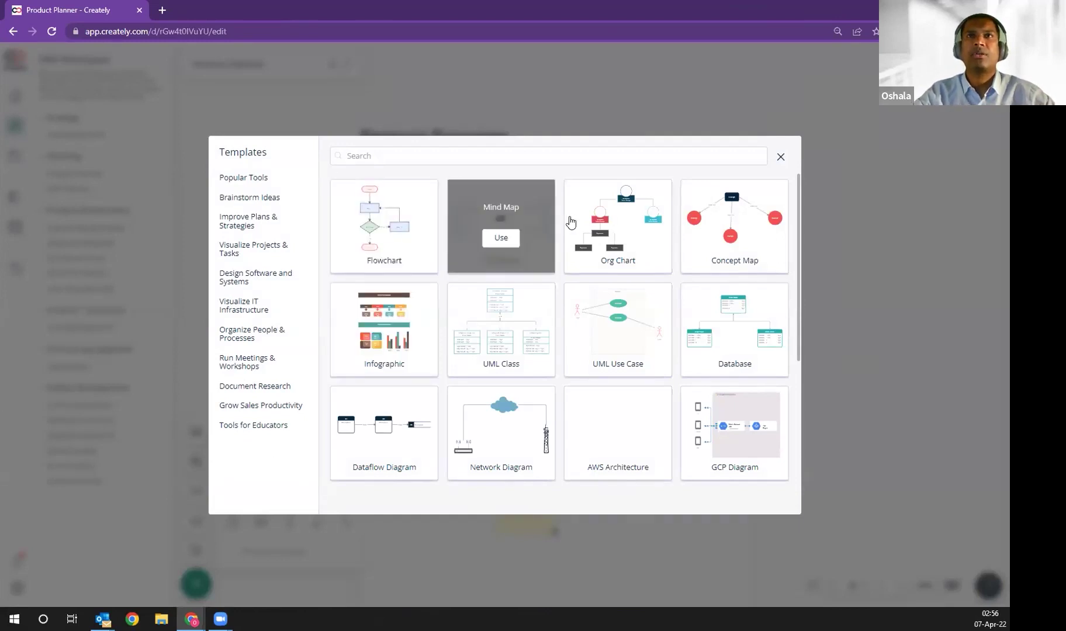
pyautogui.click(781, 157)
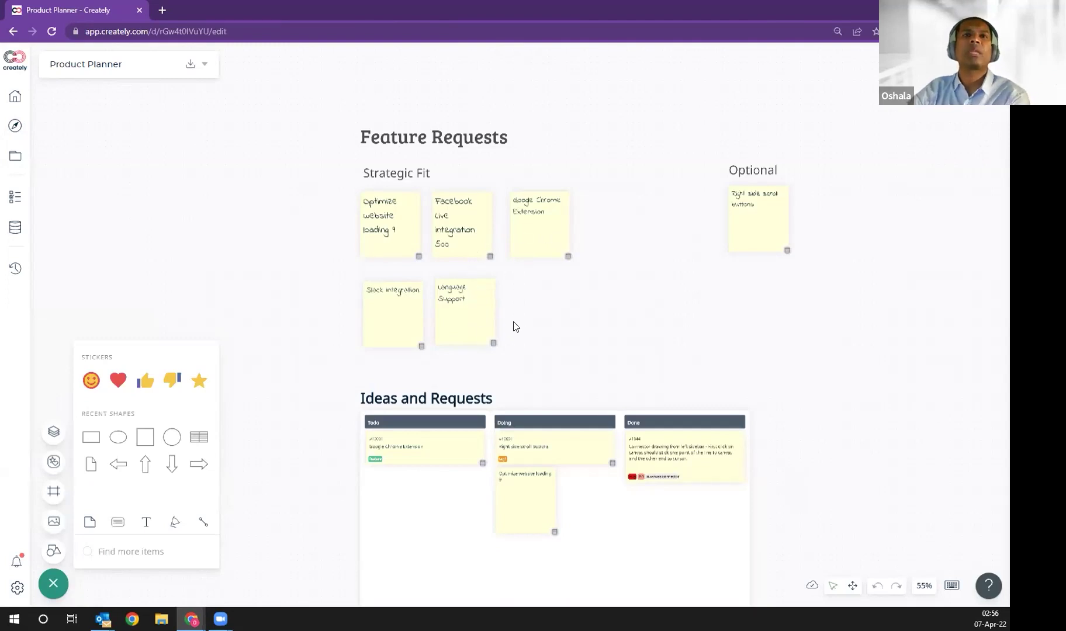
pyautogui.scroll(-2, 547, 328)
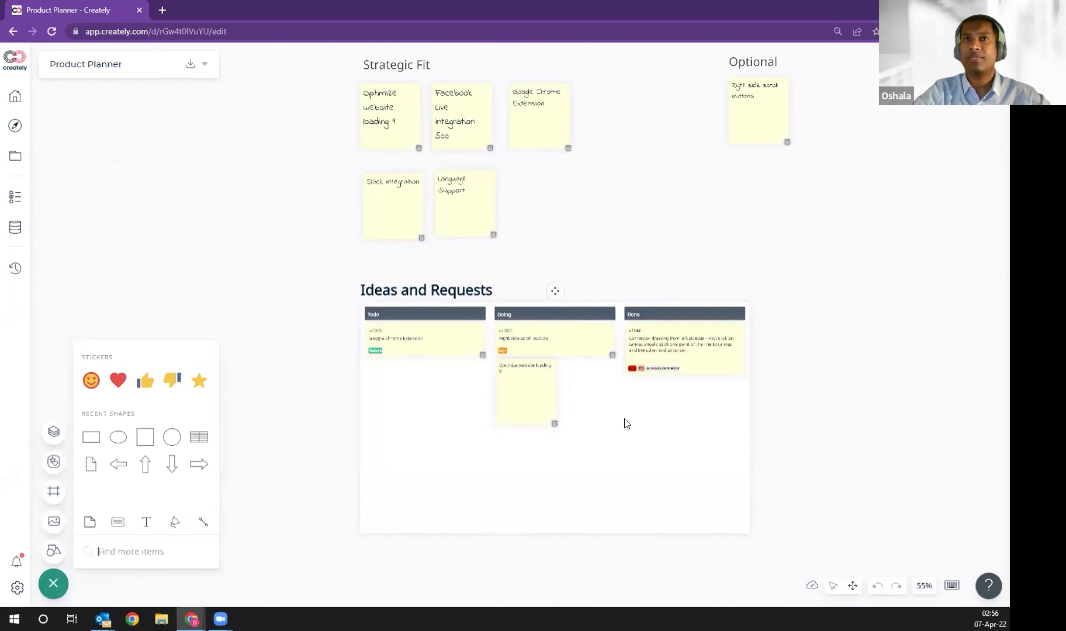
# Step: View Language Support's data fields, then Slack integration's: tag1, tag2, status Todo
pyautogui.click(462, 200)
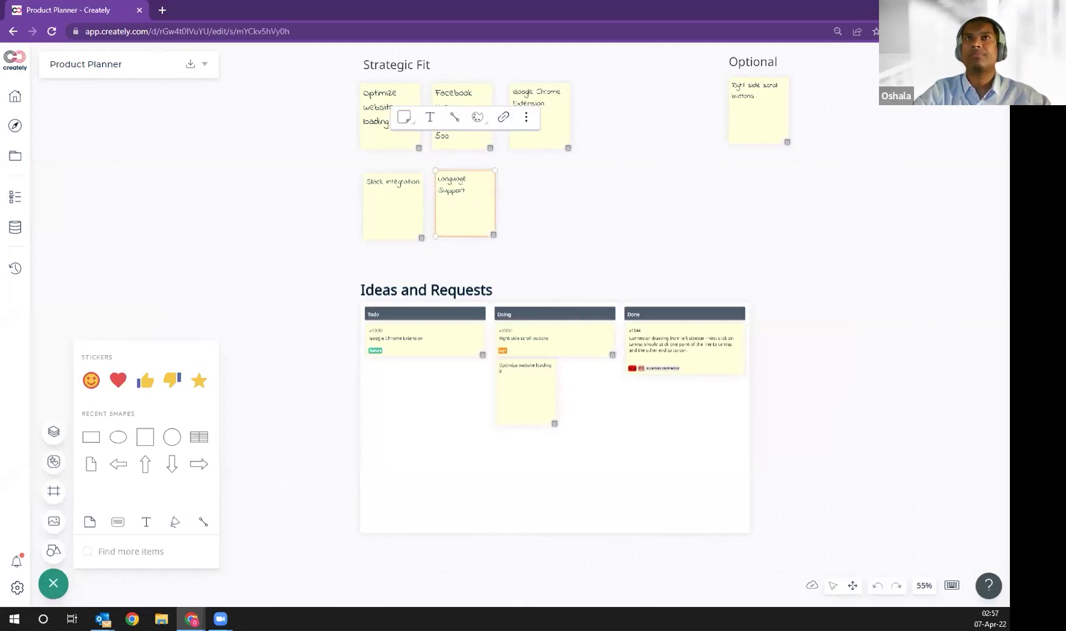
pyautogui.click(992, 63)
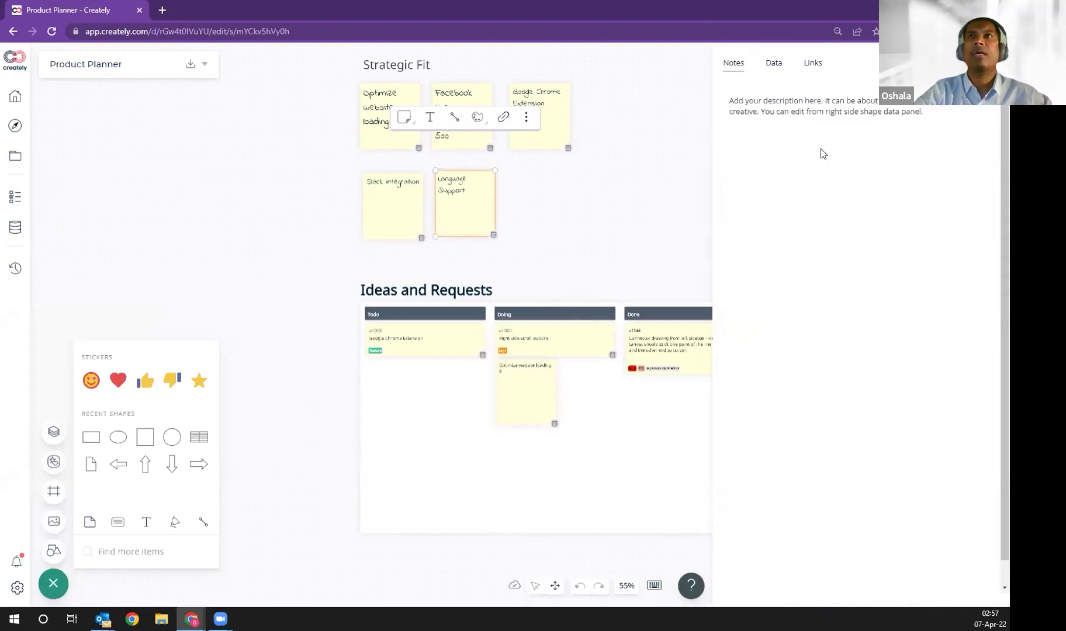
pyautogui.click(774, 66)
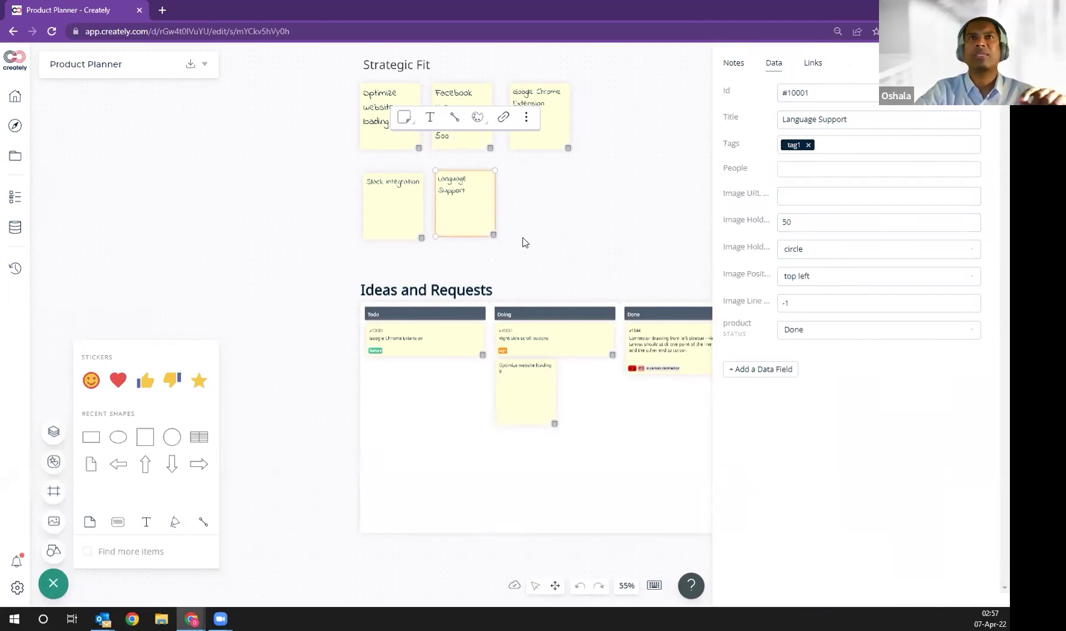
pyautogui.click(382, 209)
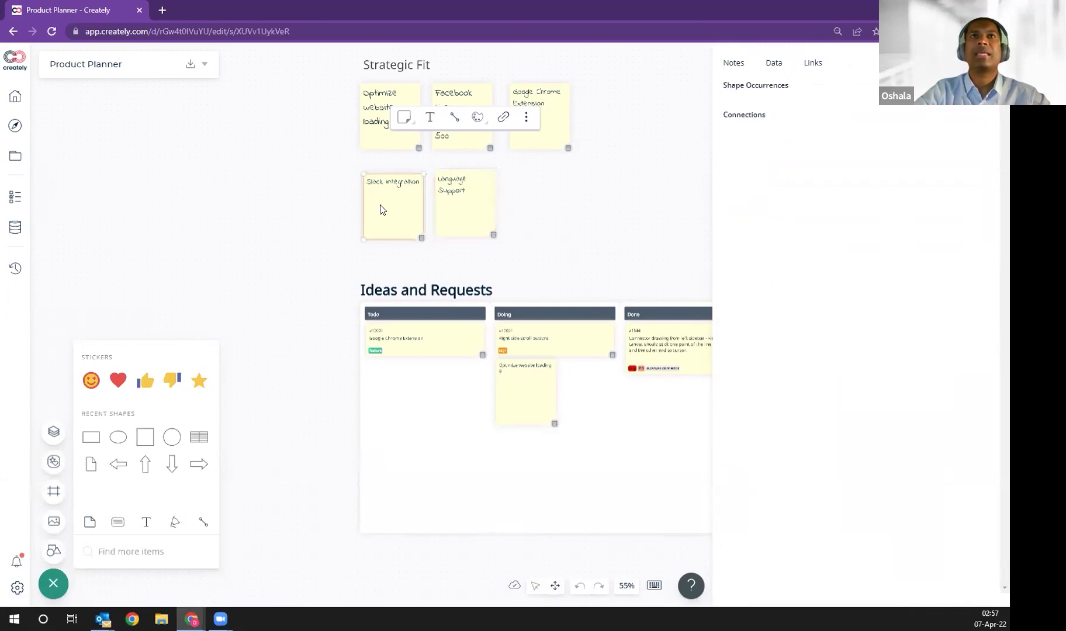
pyautogui.click(774, 65)
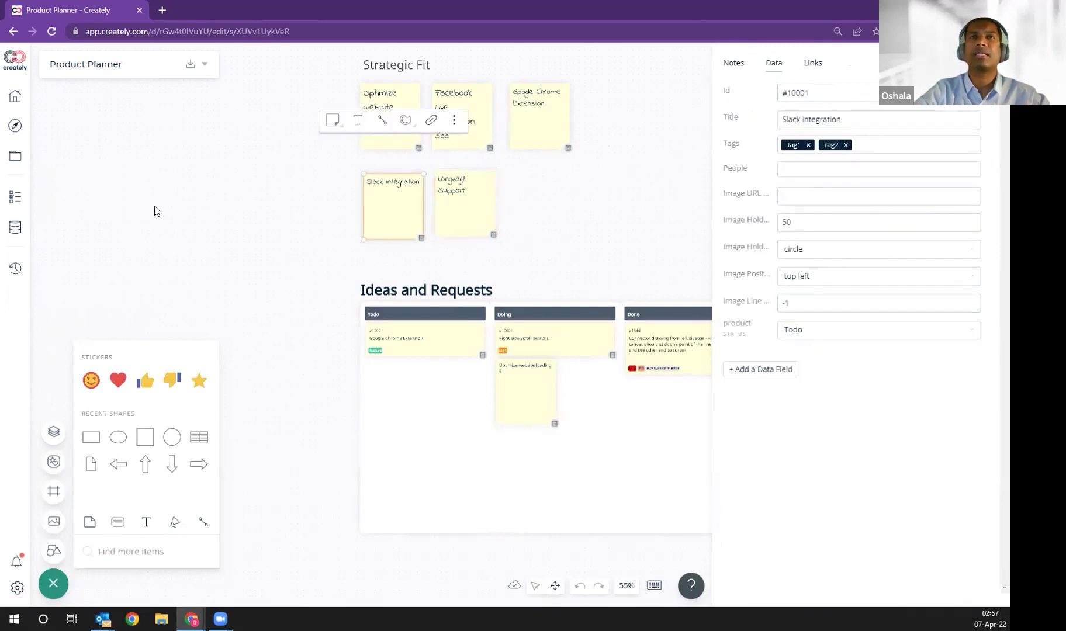
# Step: Drag the Slack integration sticky into Todo, then across into the Done column
pyautogui.moveTo(409, 218); pyautogui.dragTo(408, 432)
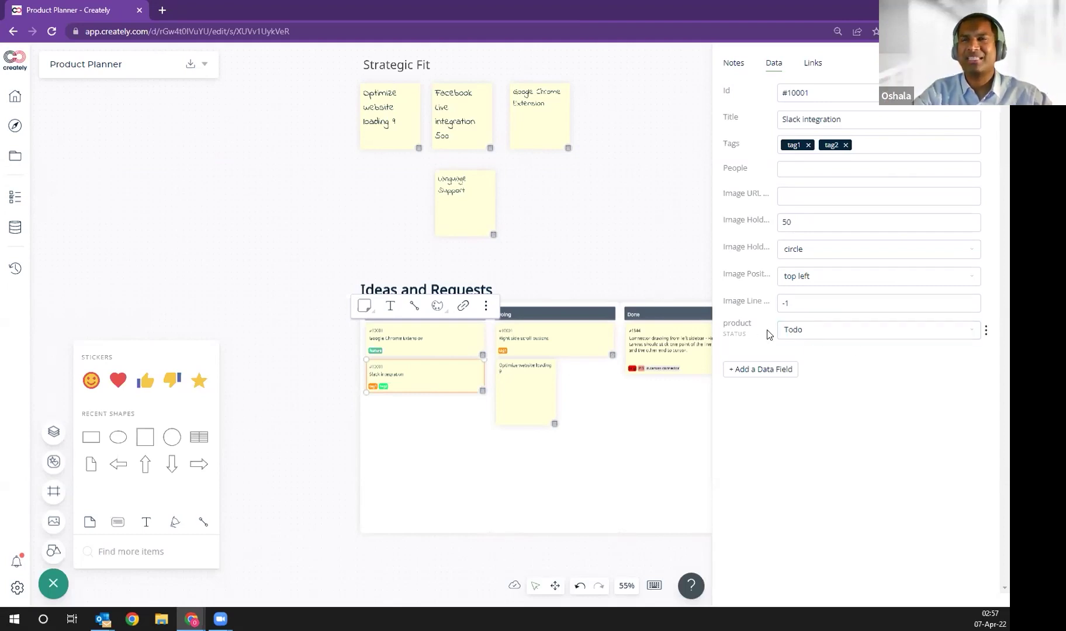
pyautogui.moveTo(658, 256); pyautogui.dragTo(526, 211)
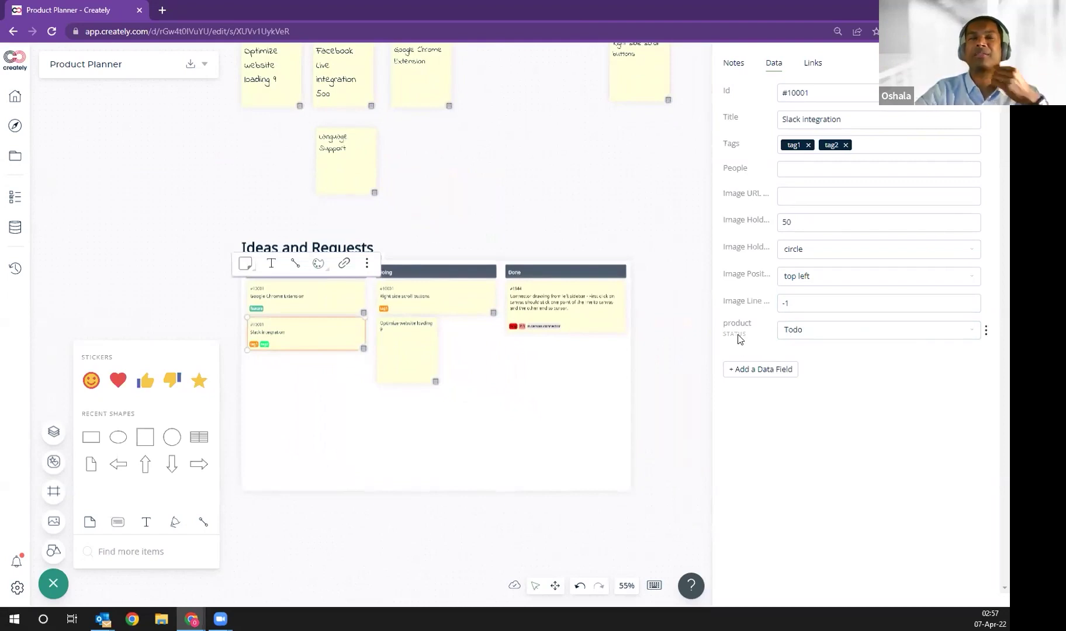
pyautogui.moveTo(313, 341); pyautogui.dragTo(544, 377)
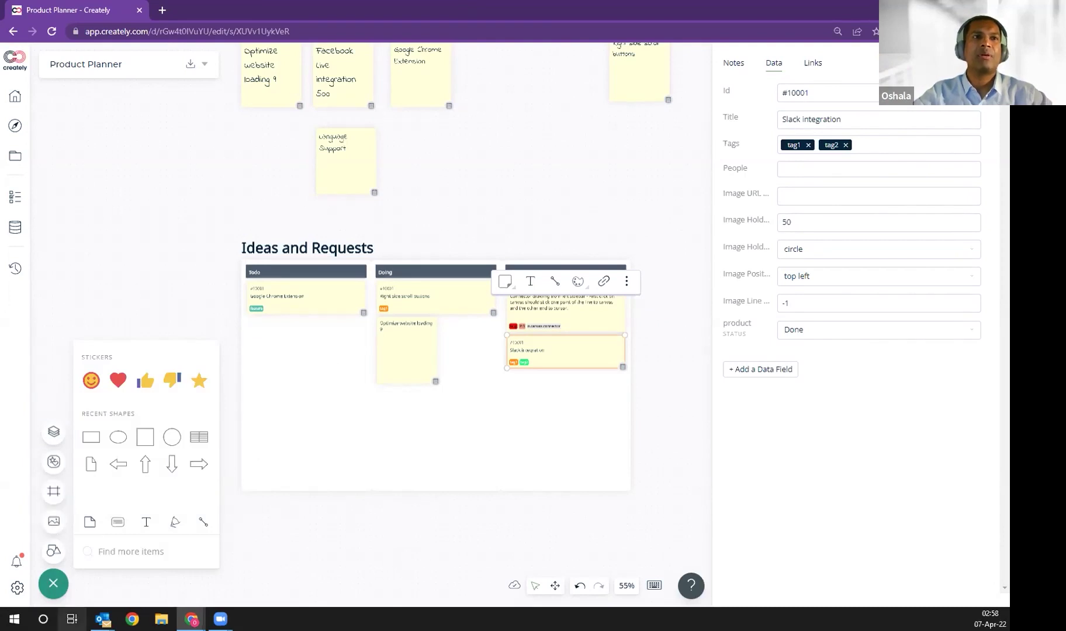
# Step: Browse the icon libraries, return to stickers, and close the shapes panel
pyautogui.click(61, 461)
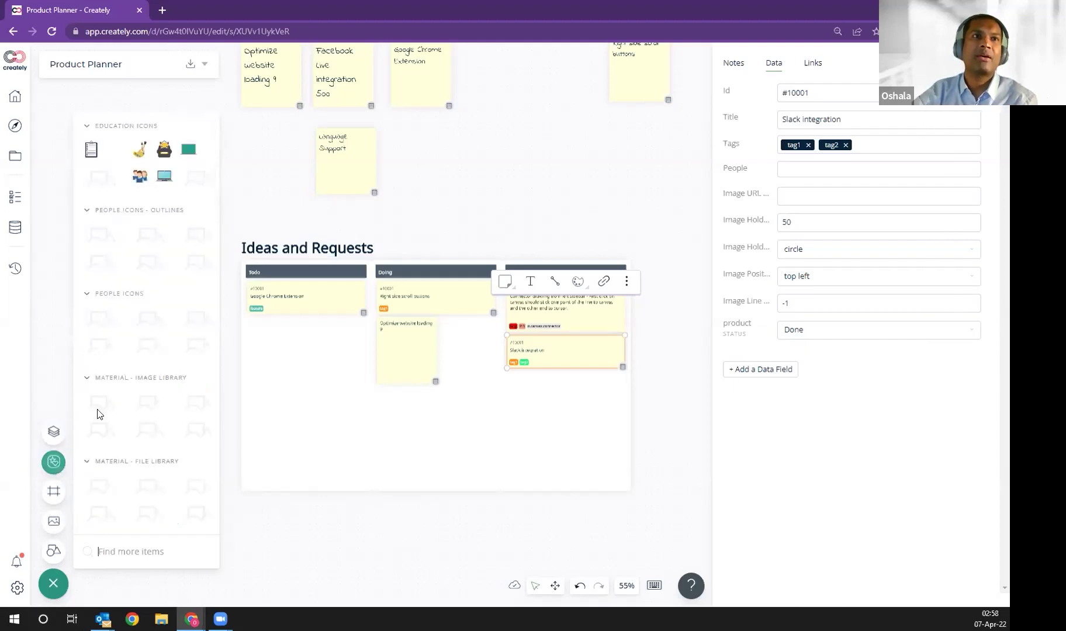
pyautogui.click(47, 577)
pyautogui.click(58, 584)
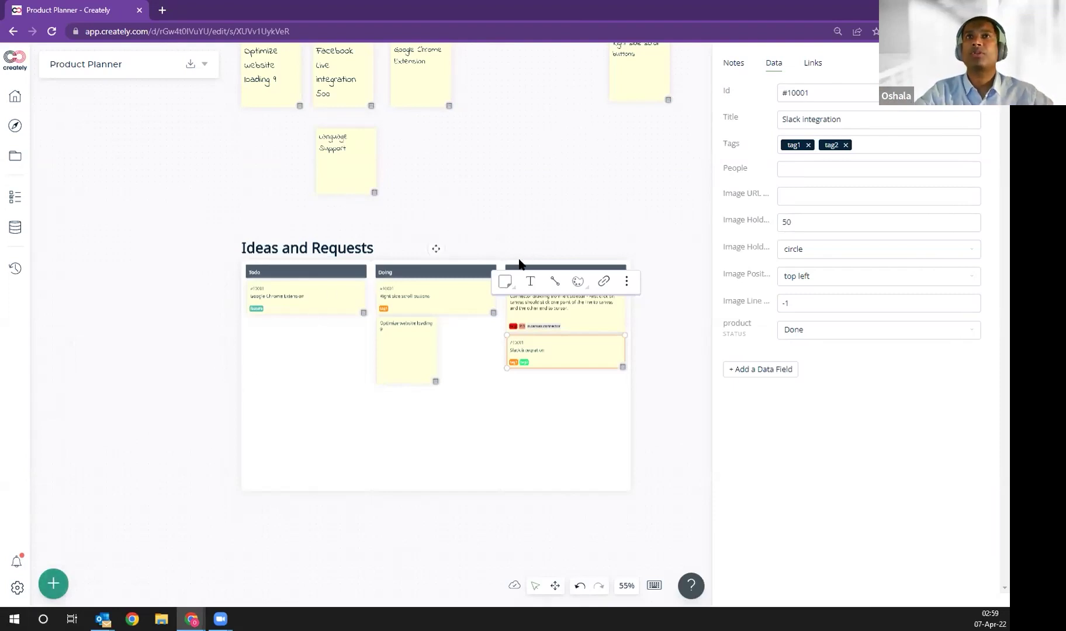
# Step: Deselect the card and navigate to the User Story Backlog and RICE Prioritization charts
pyautogui.scroll(-5, 627, 334)
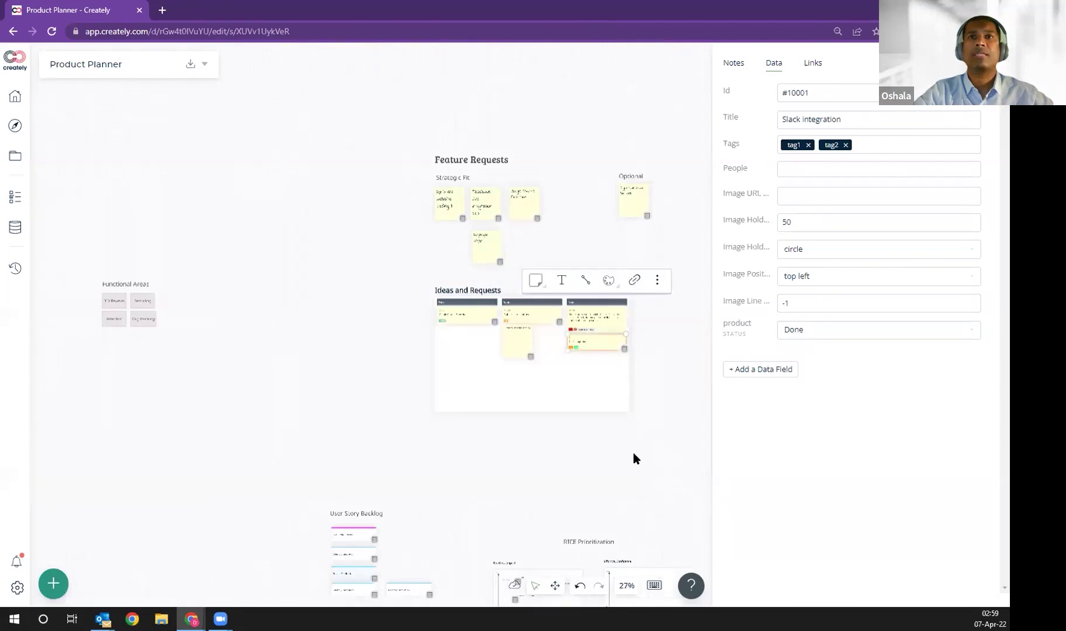
pyautogui.click(643, 432)
pyautogui.moveTo(645, 422); pyautogui.dragTo(597, 117)
pyautogui.scroll(8, 364, 241)
pyautogui.scroll(-7, 355, 244)
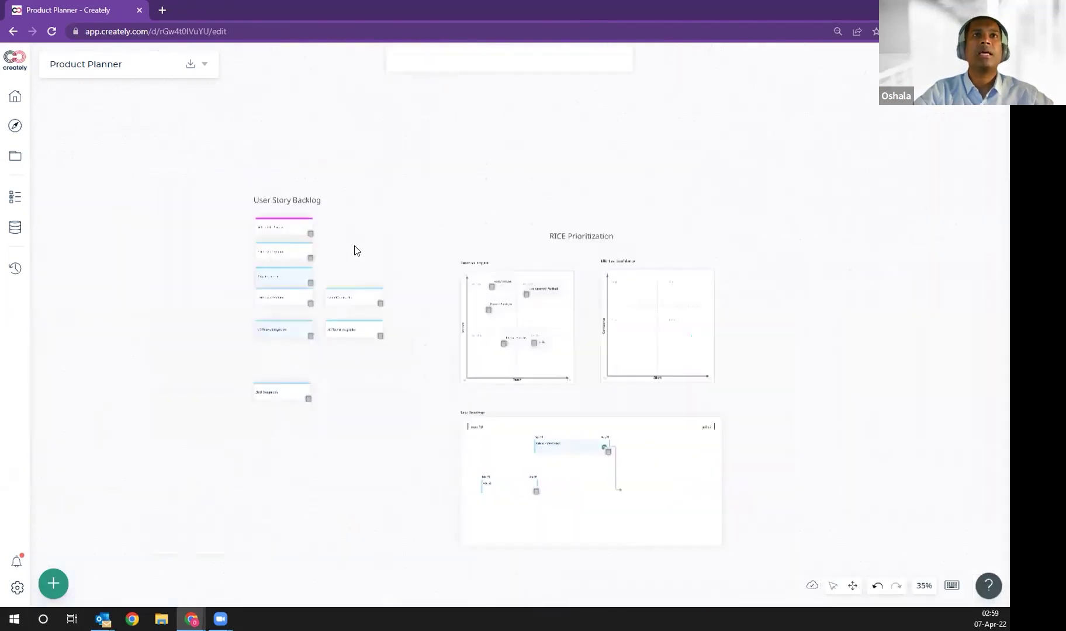
pyautogui.scroll(3, 354, 244)
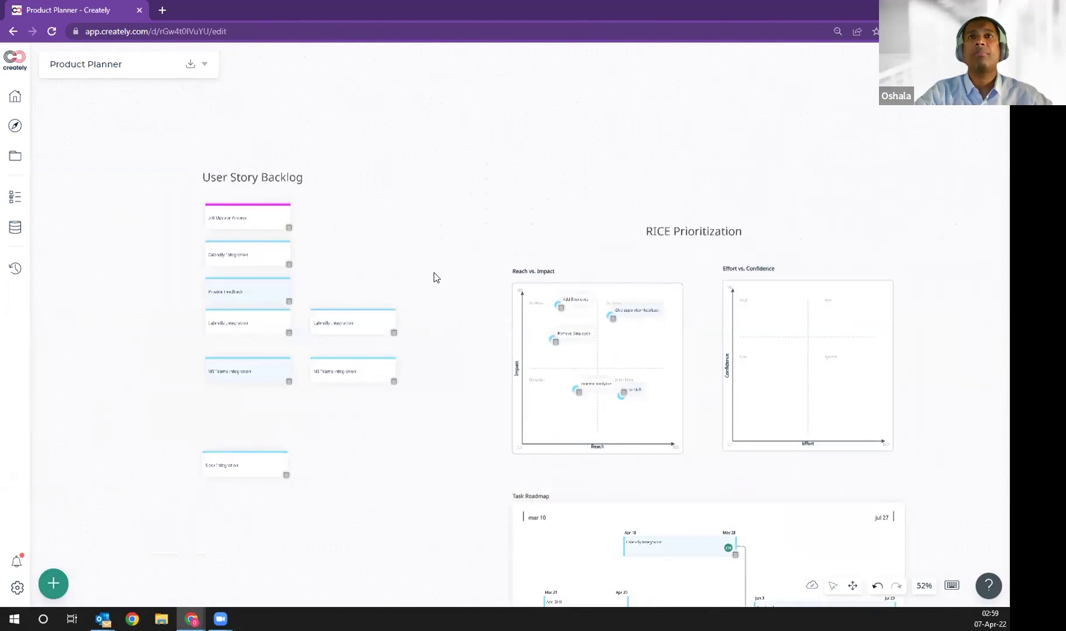
pyautogui.scroll(5, 434, 278)
pyautogui.scroll(-5, 435, 278)
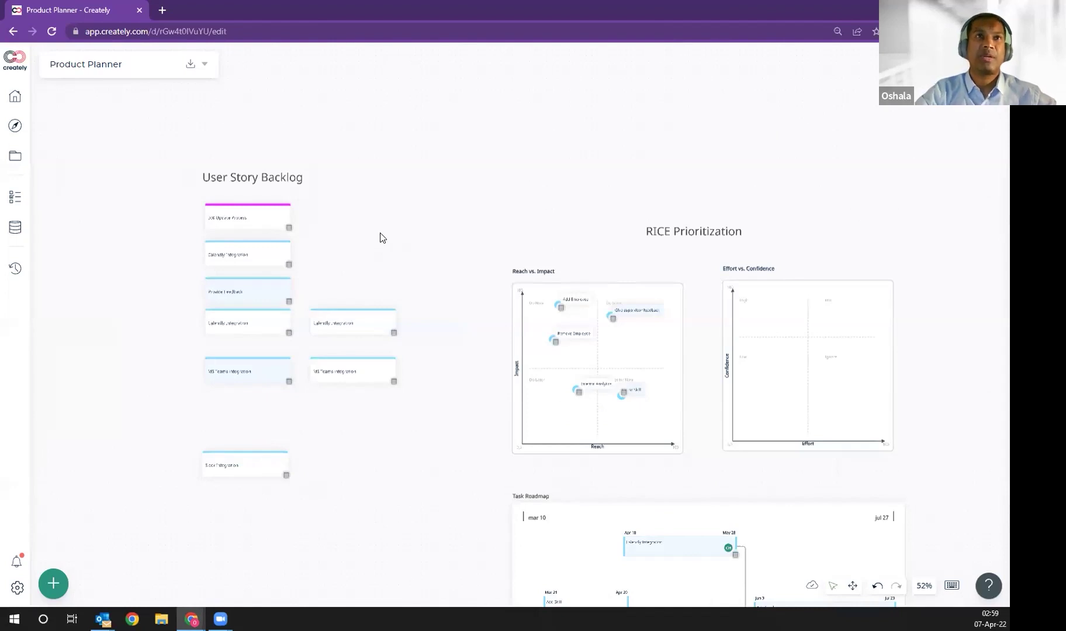
pyautogui.scroll(3, 380, 237)
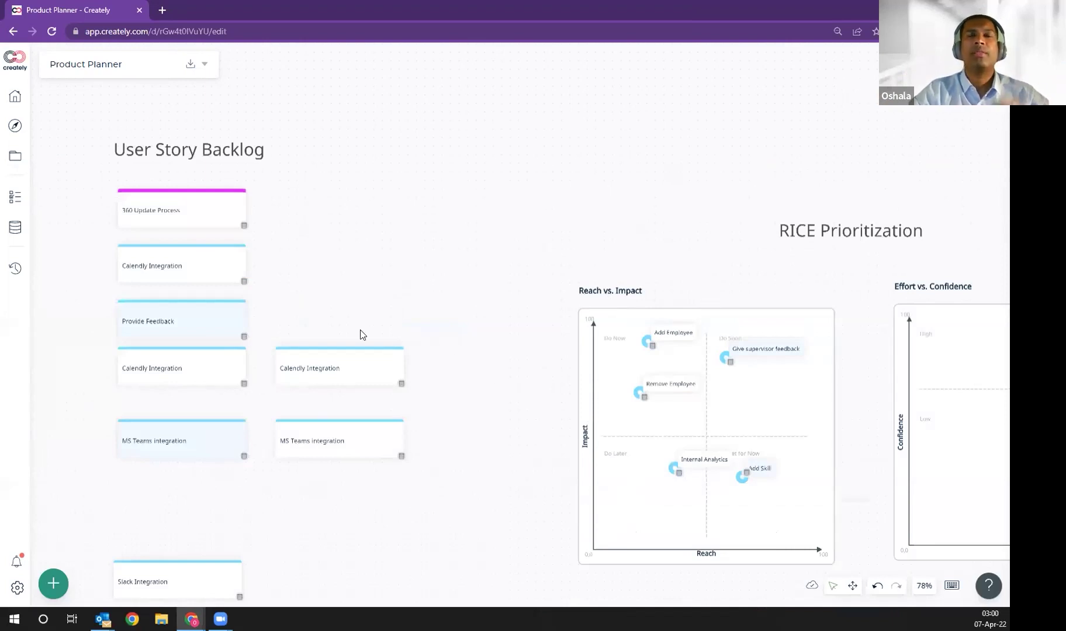
pyautogui.scroll(10, 370, 281)
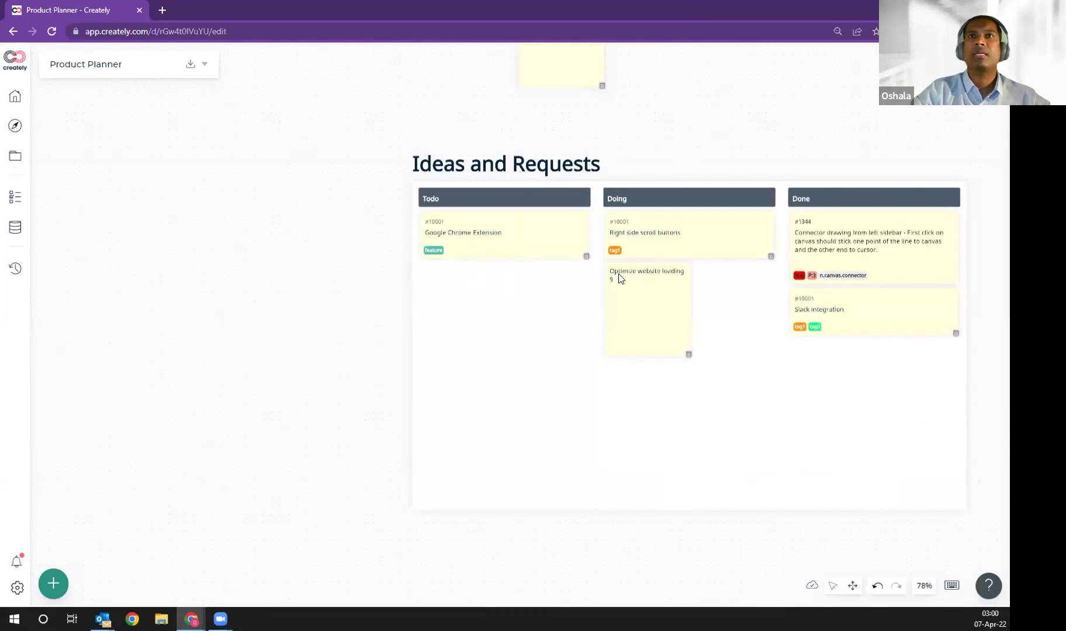
pyautogui.scroll(-10, 829, 315)
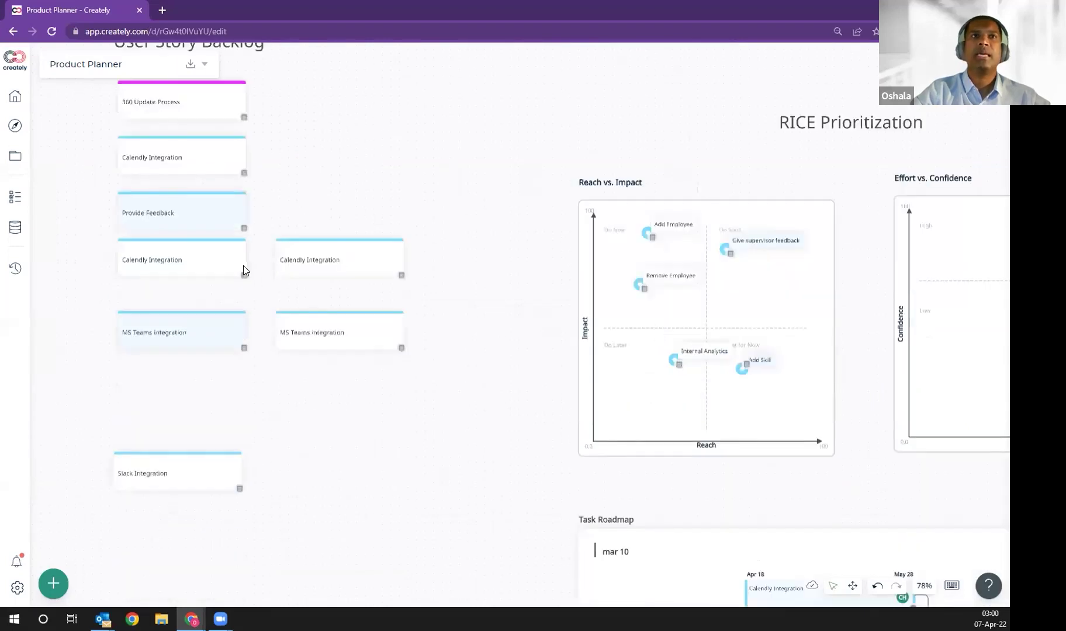
# Step: Place Calendly Integration on the Reach vs. Impact chart and open its data fields
pyautogui.moveTo(297, 260); pyautogui.dragTo(727, 299)
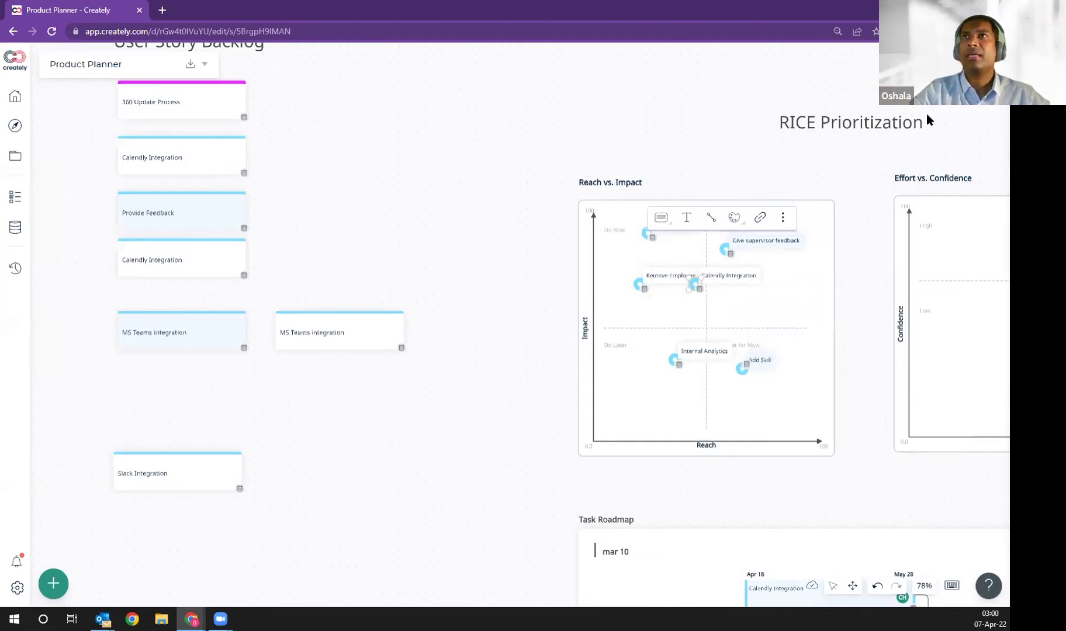
pyautogui.moveTo(871, 167); pyautogui.dragTo(524, 165)
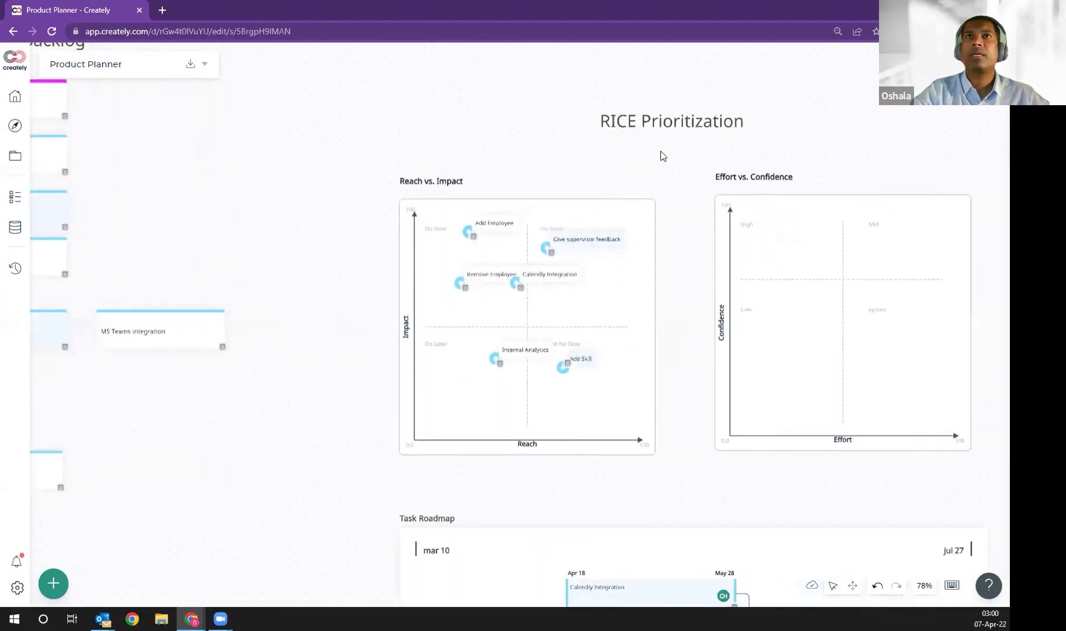
pyautogui.click(946, 110)
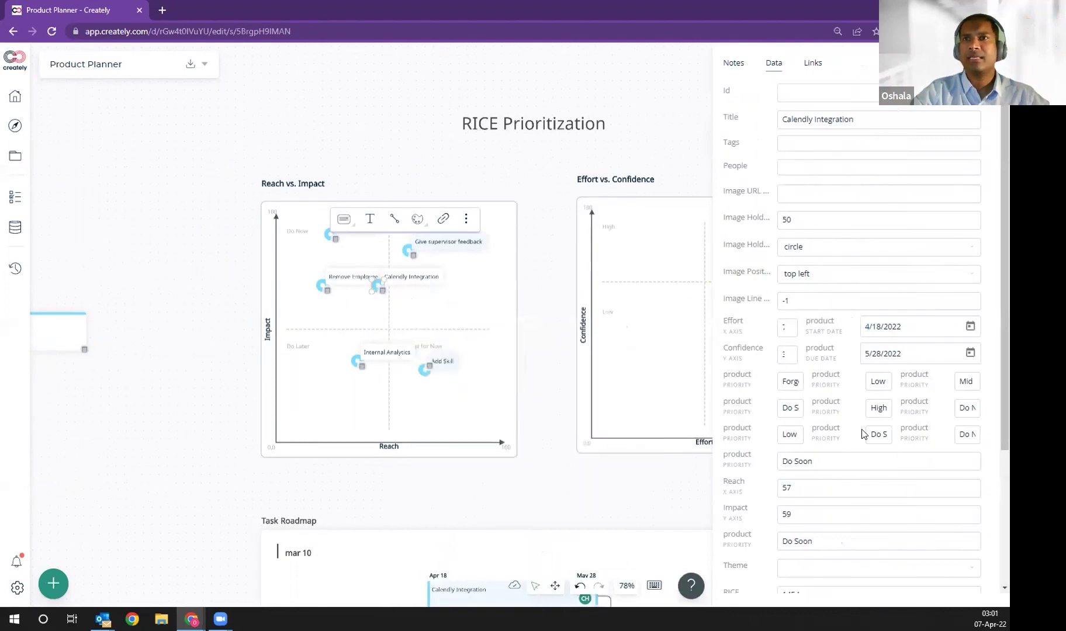
pyautogui.scroll(-1, 754, 494)
pyautogui.scroll(-3, 758, 497)
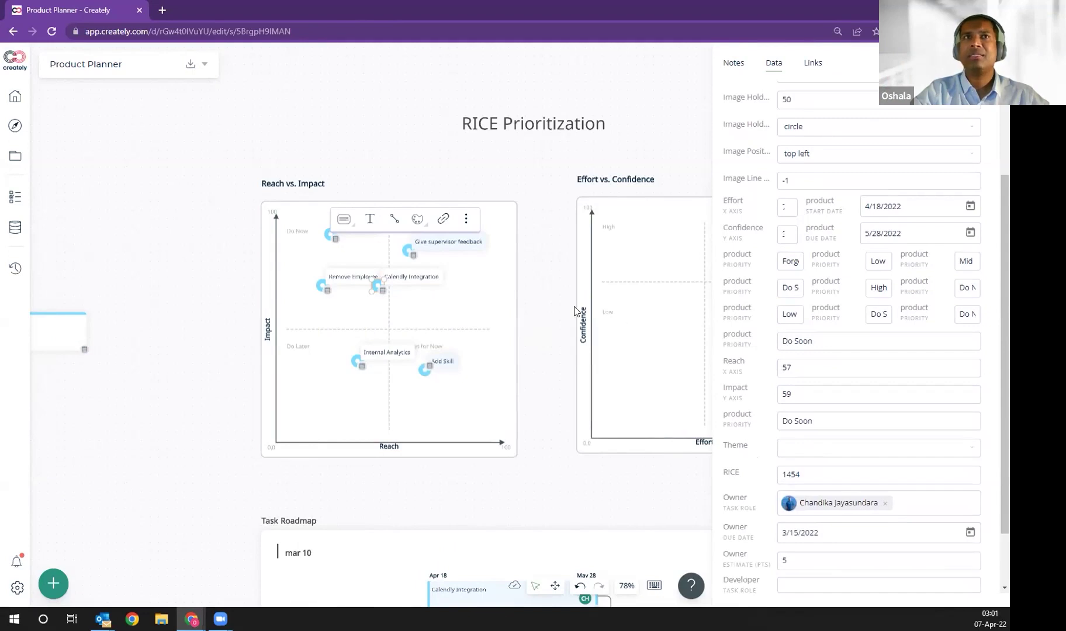
# Step: Raise Calendly Integration's reach and move Give supervisor feedback to Reach 78, Impact 49
pyautogui.moveTo(376, 288); pyautogui.dragTo(446, 325)
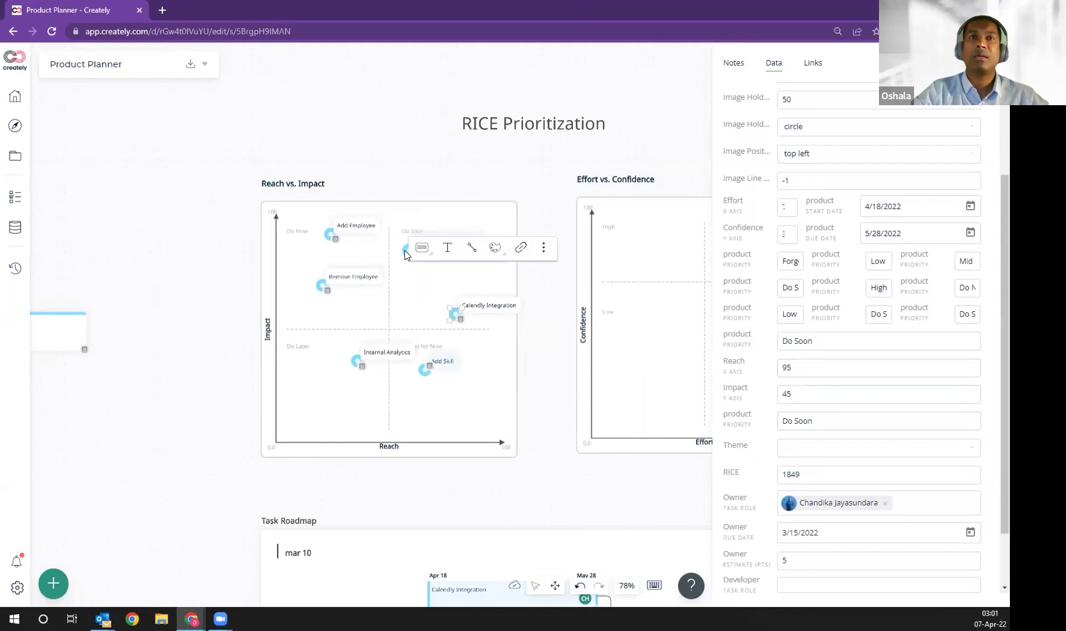
pyautogui.moveTo(406, 250); pyautogui.dragTo(407, 270)
pyautogui.moveTo(421, 327); pyautogui.dragTo(420, 306)
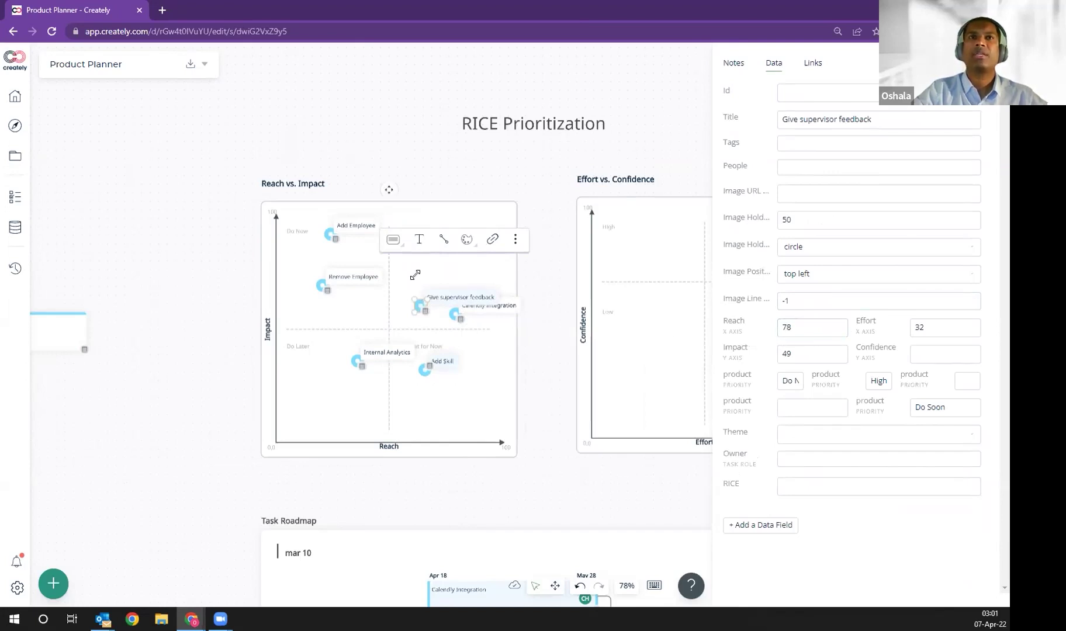
# Step: Move Remove Employee to higher reach and lower impact, inspect its ROUND RICE formula, then show its notes
pyautogui.click(325, 289)
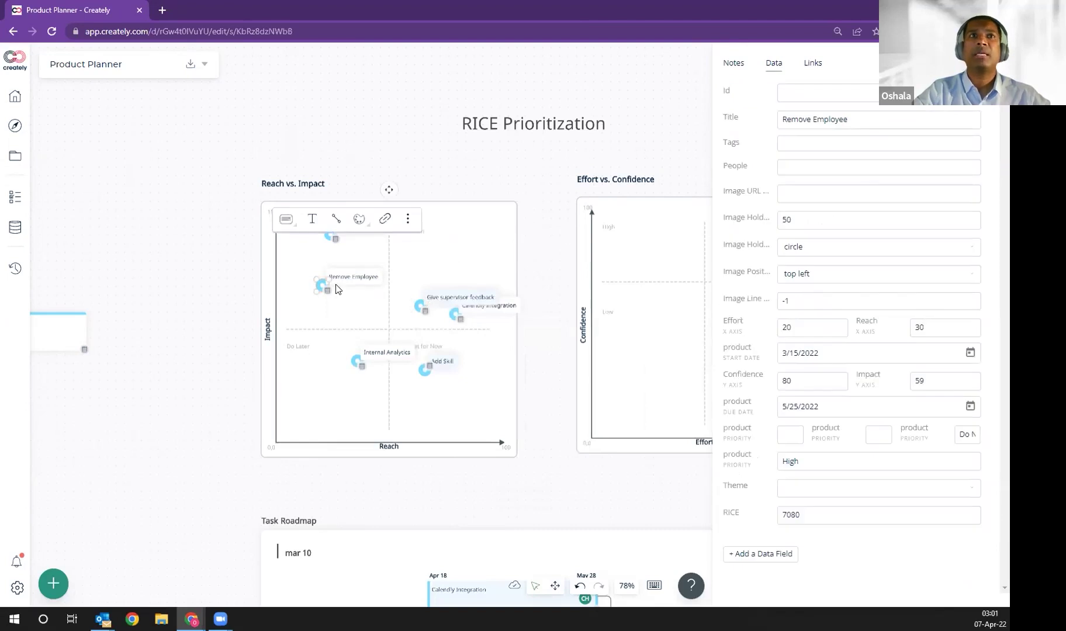
pyautogui.moveTo(323, 291); pyautogui.dragTo(332, 316)
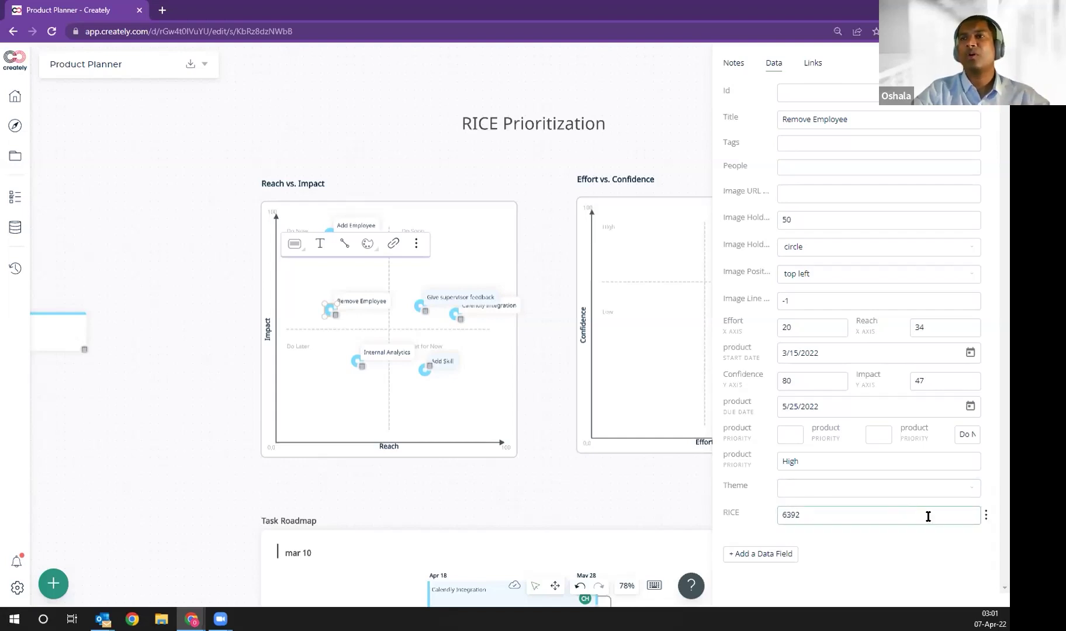
pyautogui.click(987, 515)
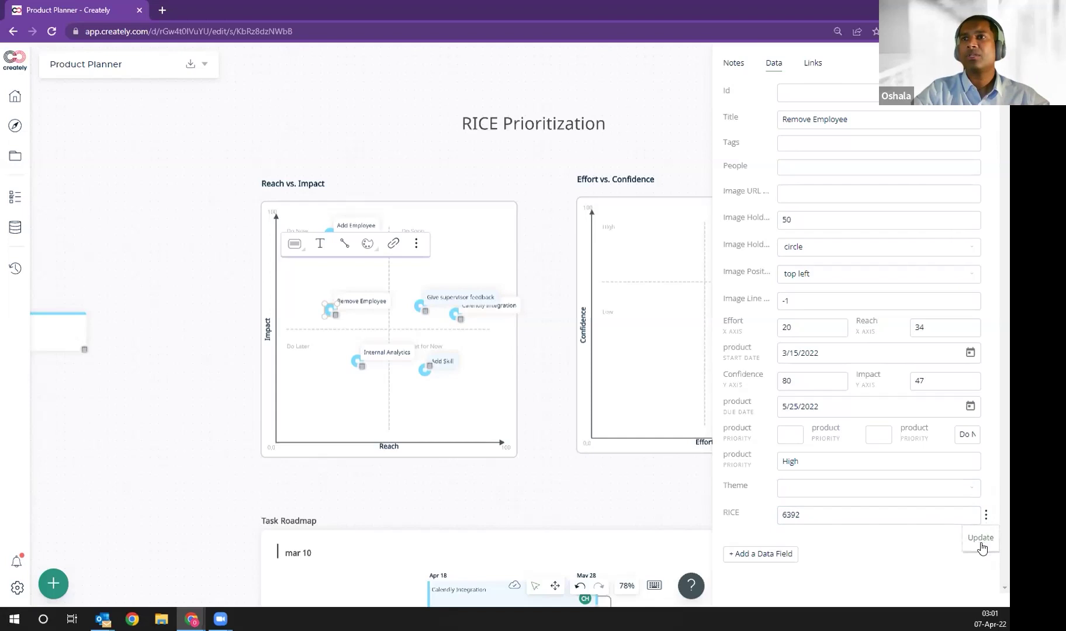
pyautogui.click(981, 538)
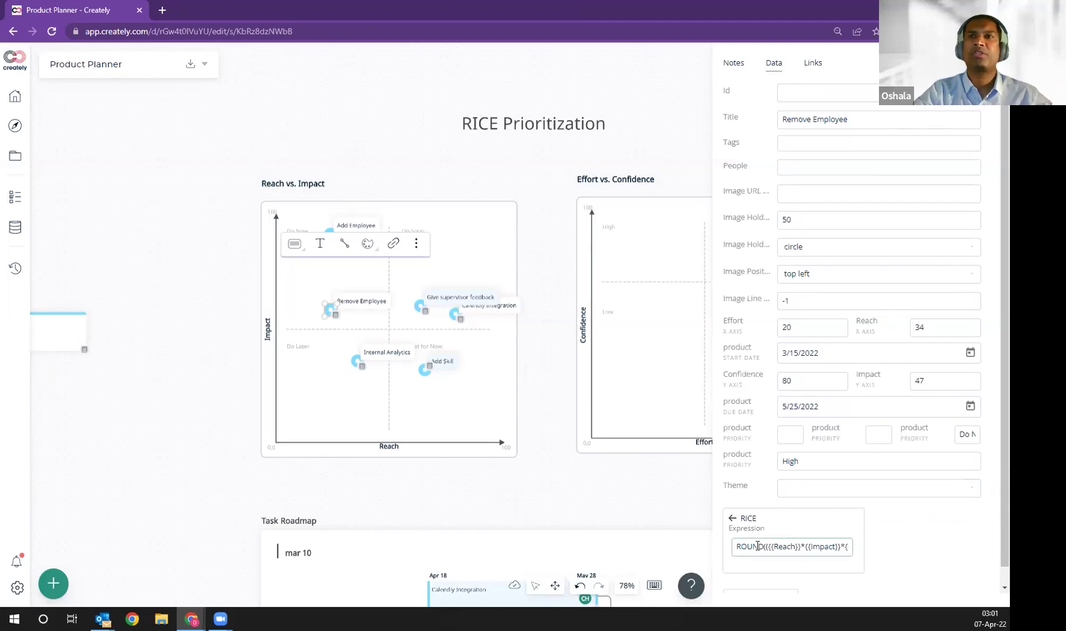
pyautogui.click(759, 546)
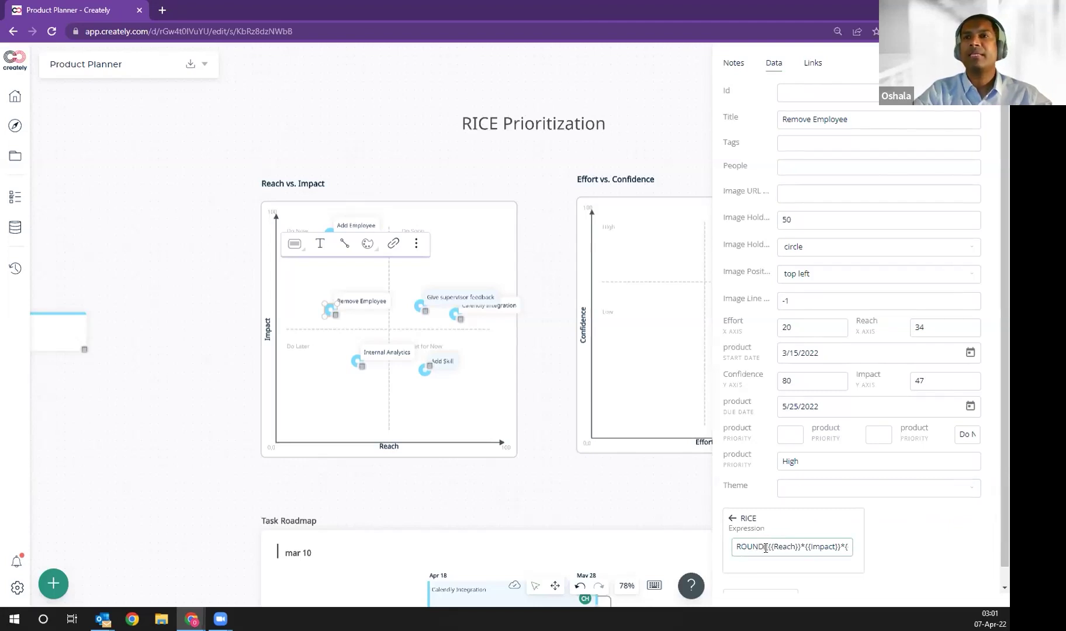
pyautogui.click(732, 520)
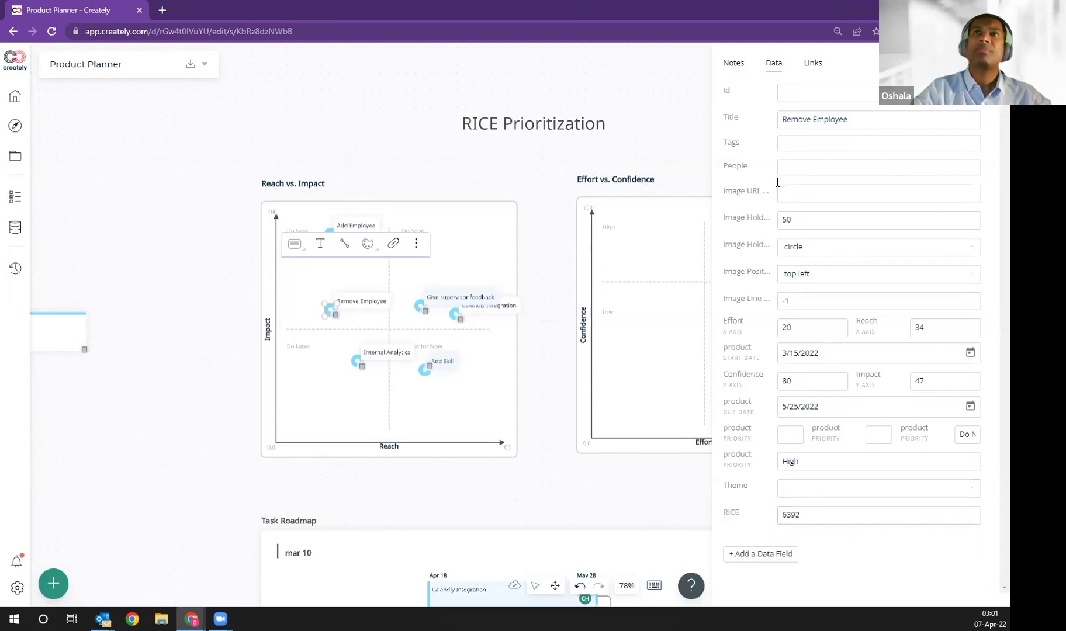
pyautogui.click(734, 64)
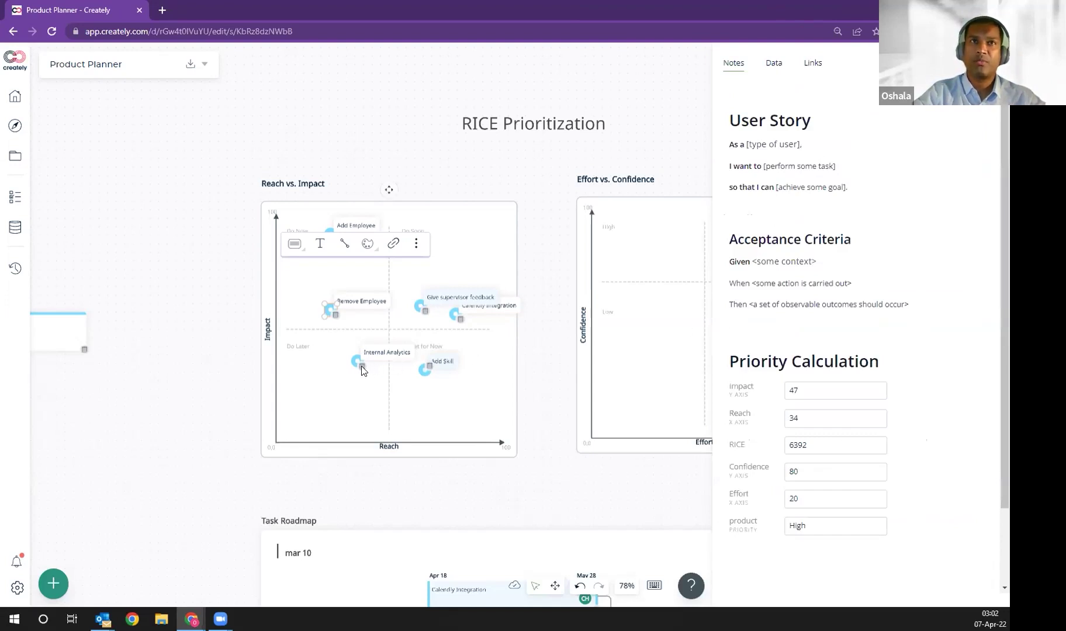
# Step: Return to Remove Employee's notes and start a new block under Acceptance Criteria
pyautogui.moveTo(362, 368)
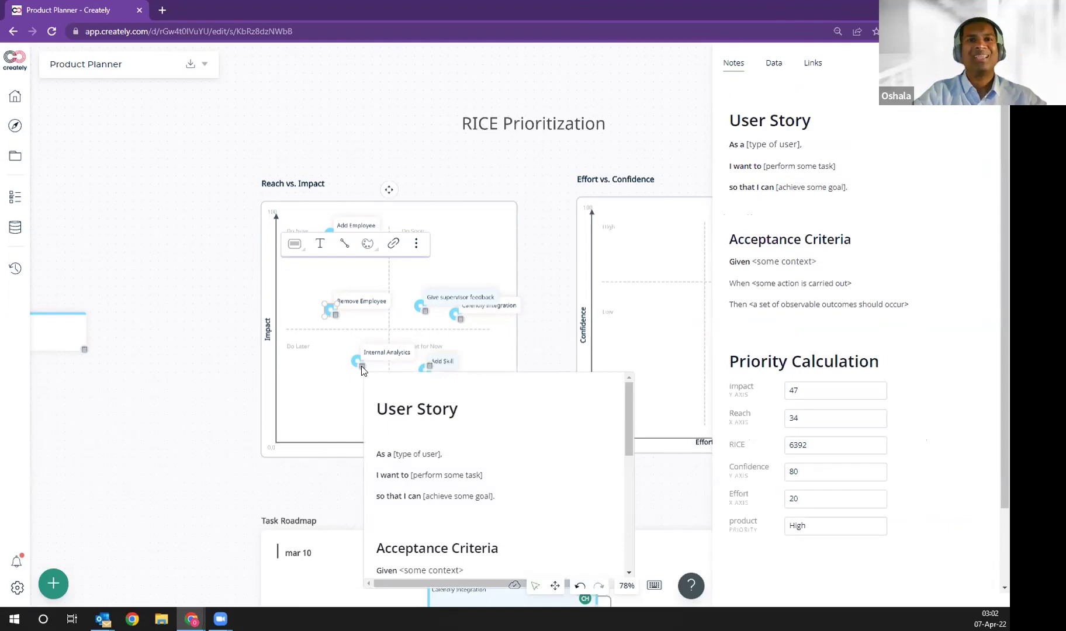
pyautogui.click(775, 64)
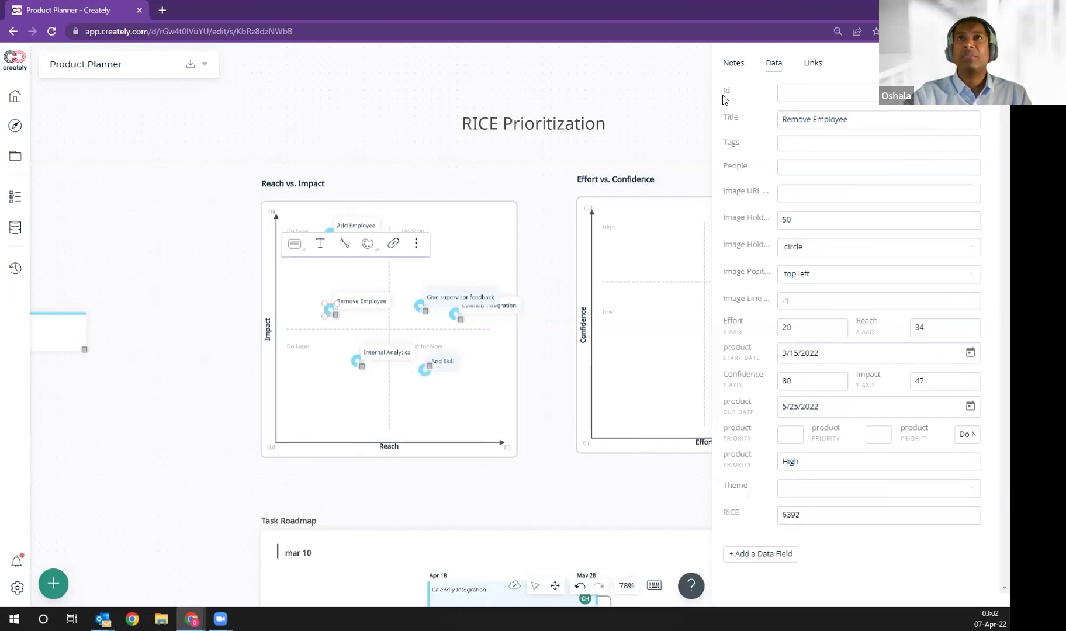
pyautogui.click(733, 69)
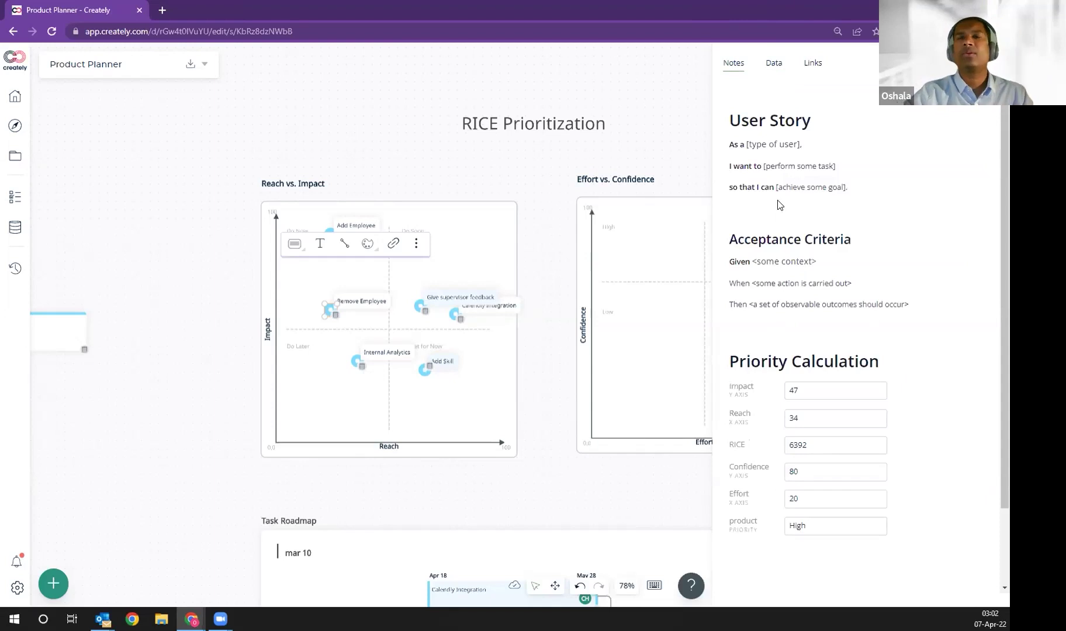
pyautogui.scroll(-2, 778, 205)
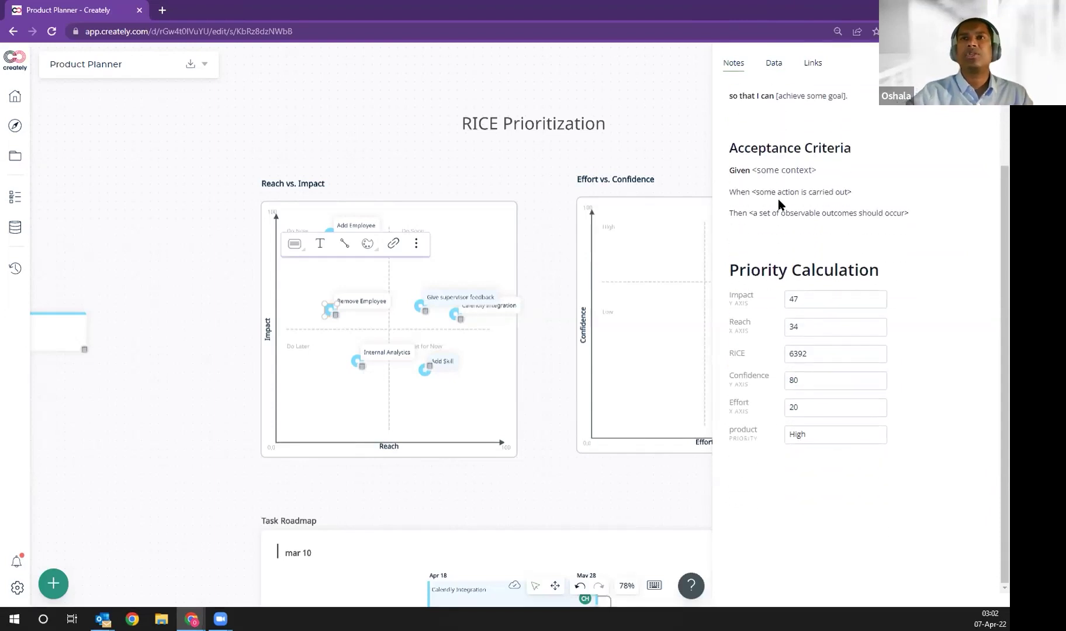
pyautogui.click(748, 492)
pyautogui.write('/')
pyautogui.click(738, 237)
pyautogui.write('/')
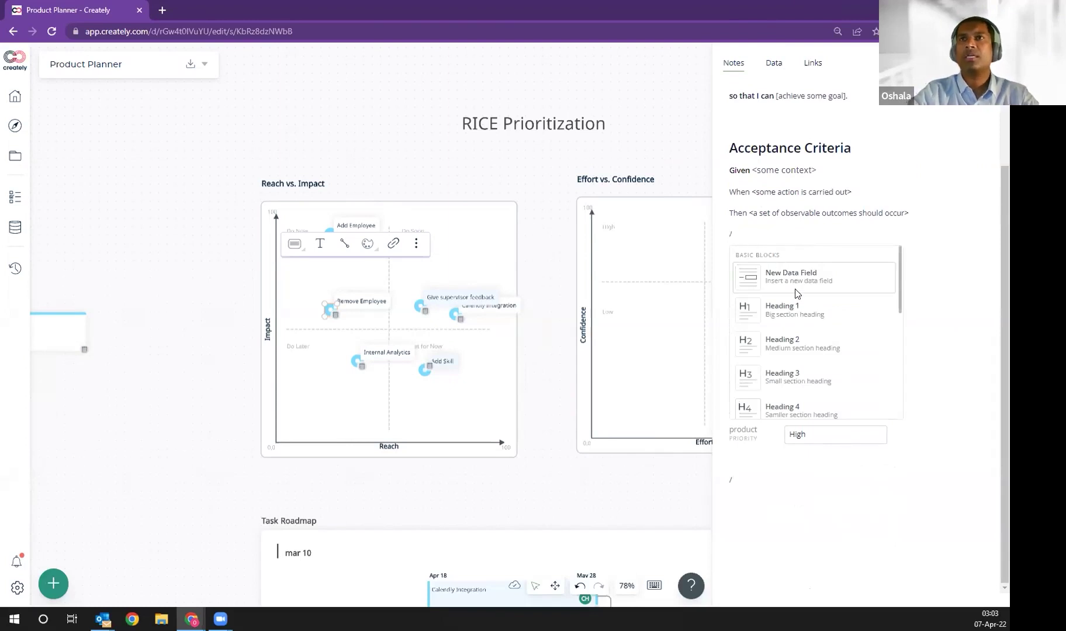
# Step: Insert a table with Name, Address and Phone headers and add extra rows beneath
pyautogui.scroll(-5, 792, 320)
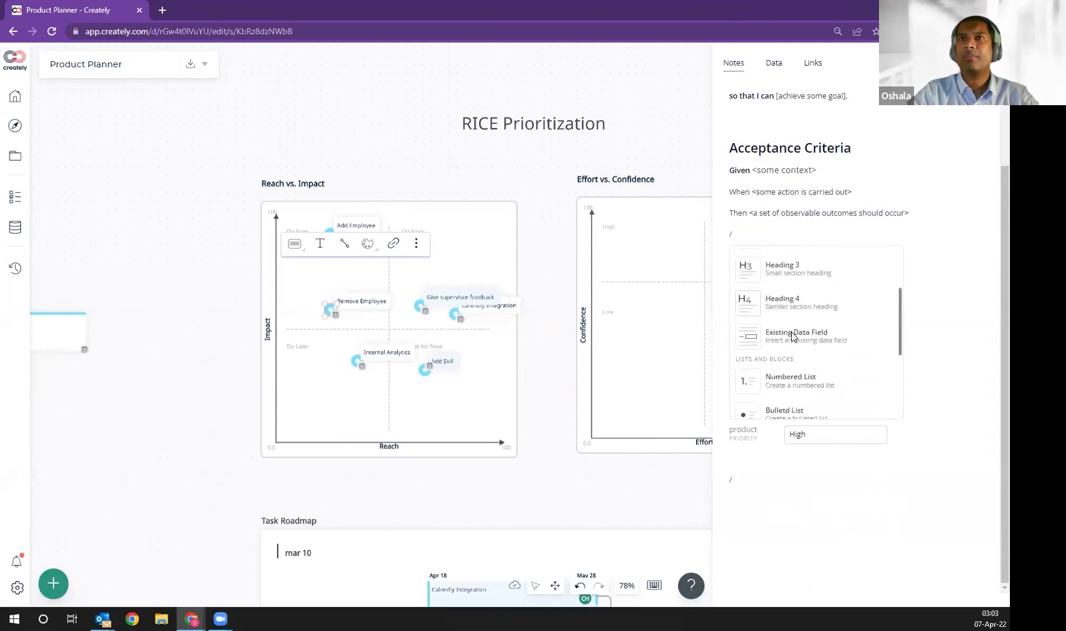
pyautogui.scroll(-3, 811, 315)
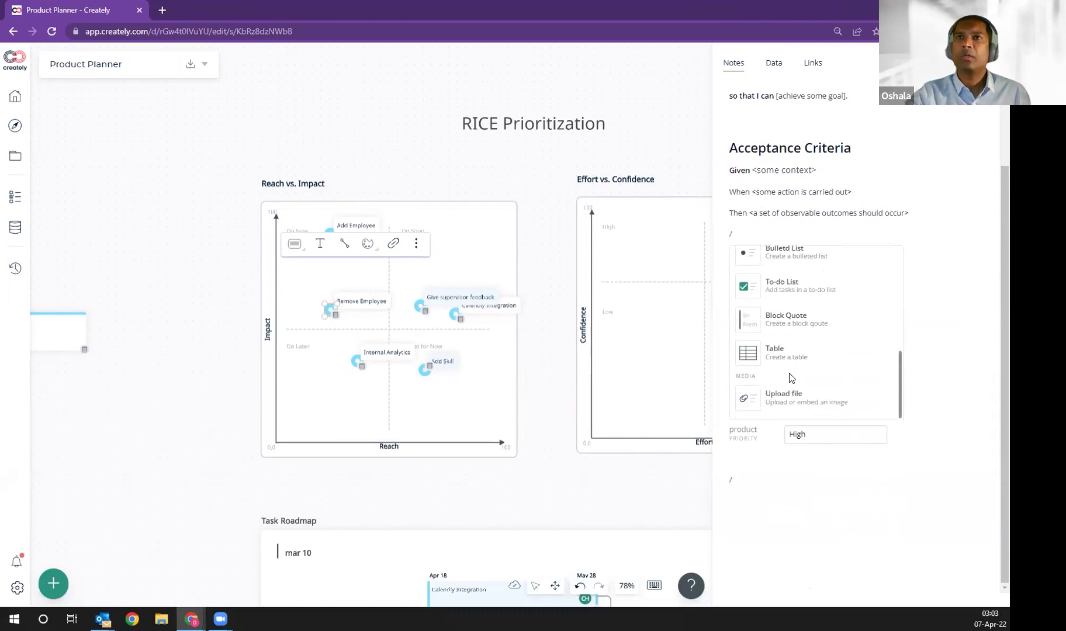
pyautogui.click(780, 347)
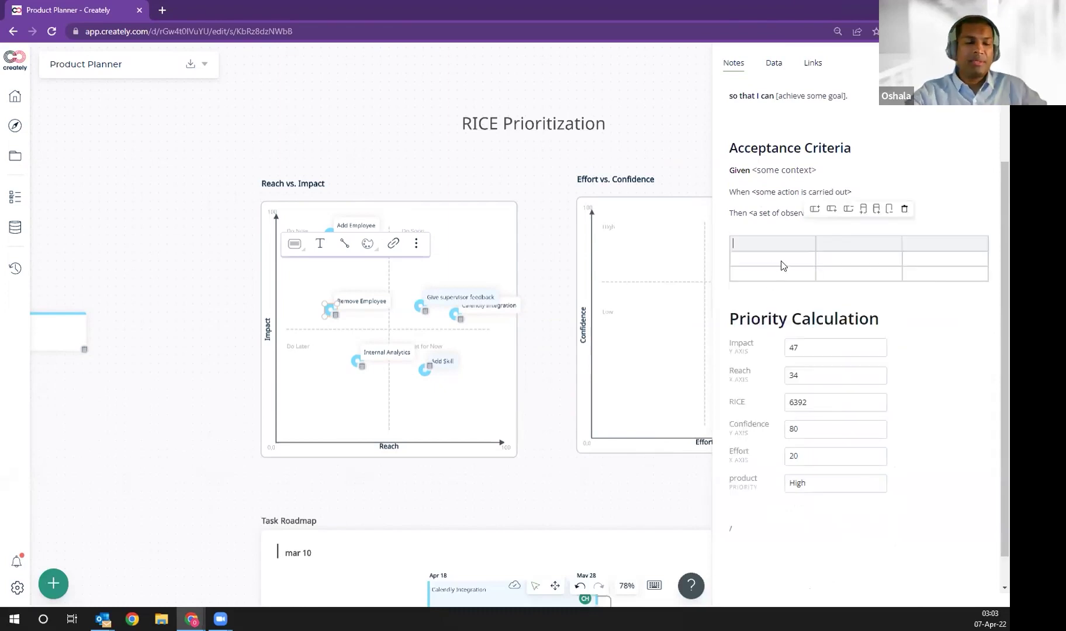
pyautogui.write('CName')
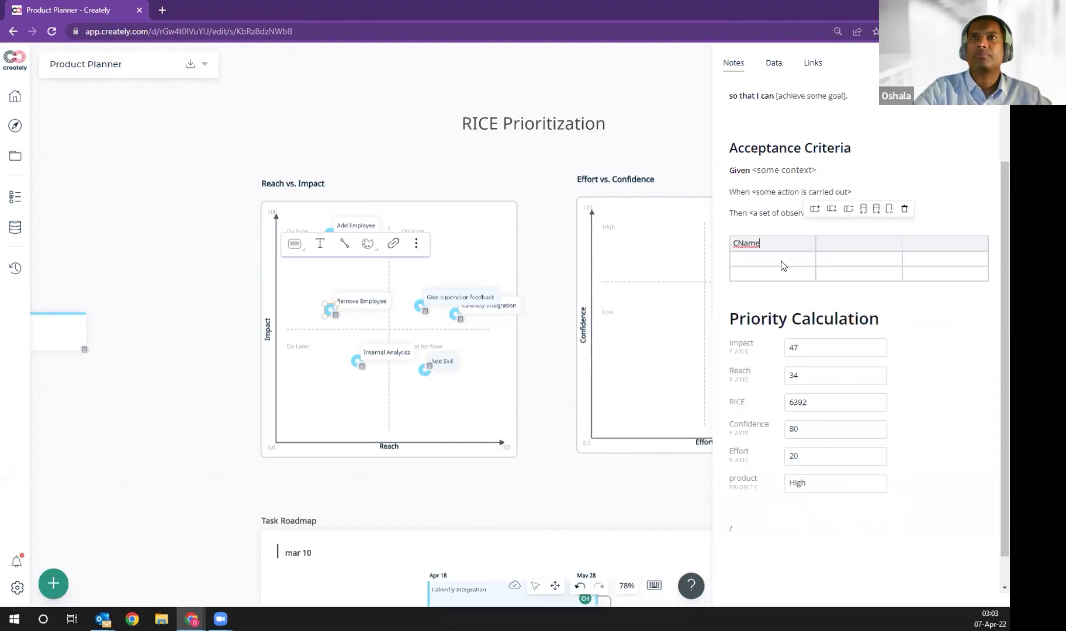
pyautogui.click(855, 247)
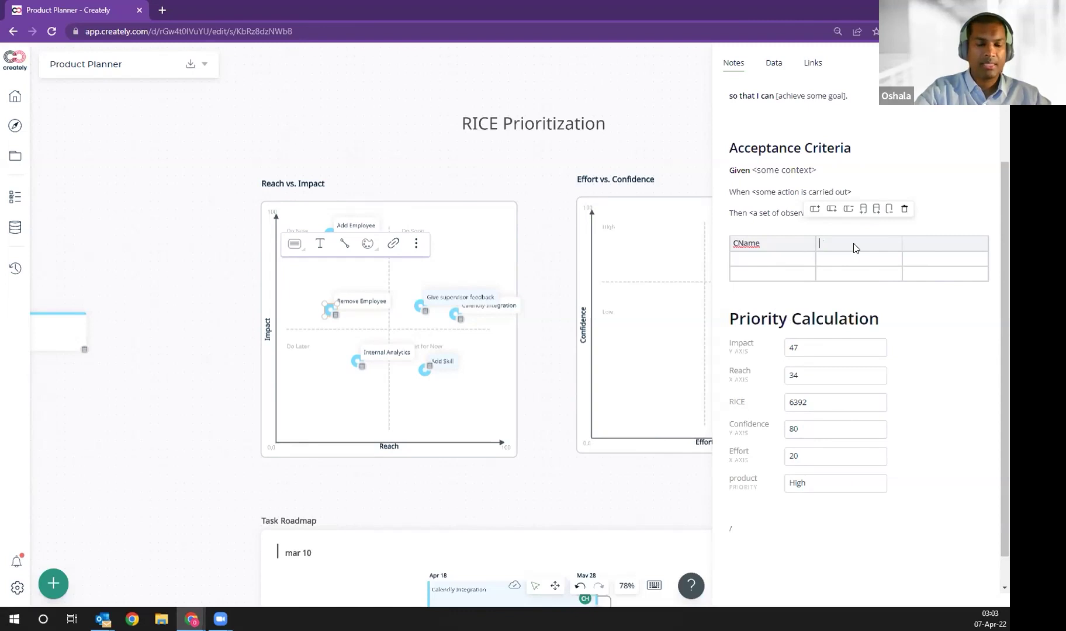
pyautogui.write('Addre')
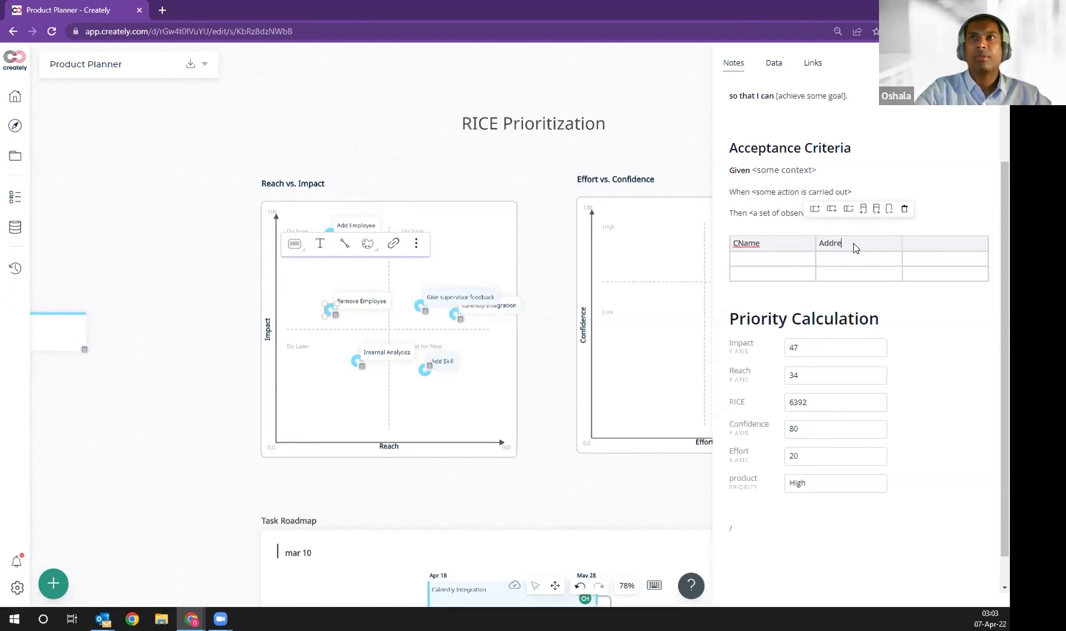
pyautogui.write('Name')
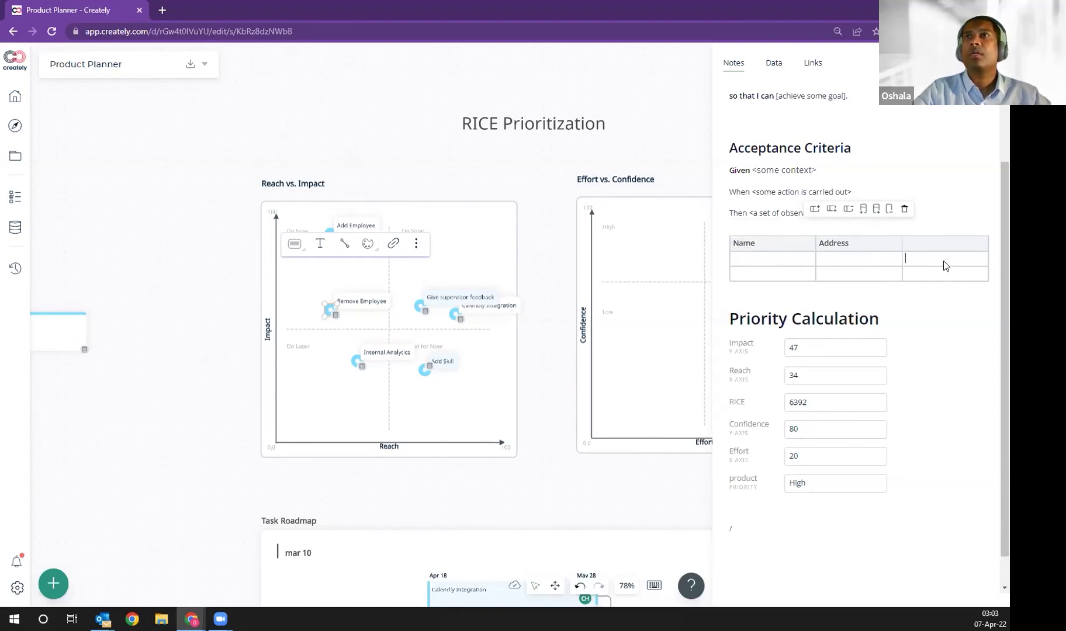
pyautogui.click(934, 250)
pyautogui.write('Nu')
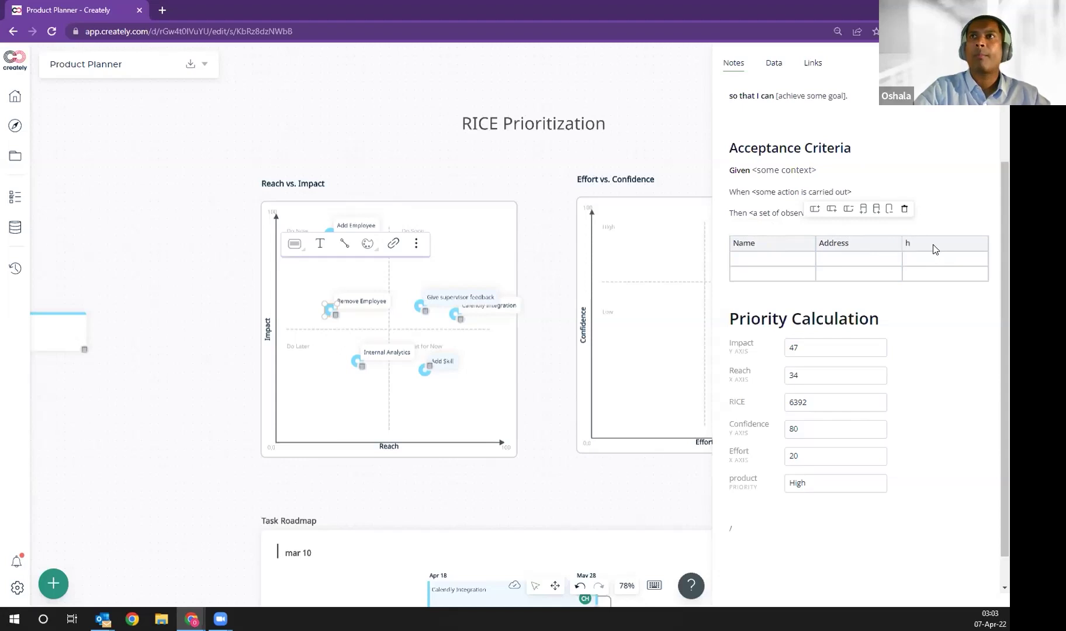
pyautogui.write('Phone')
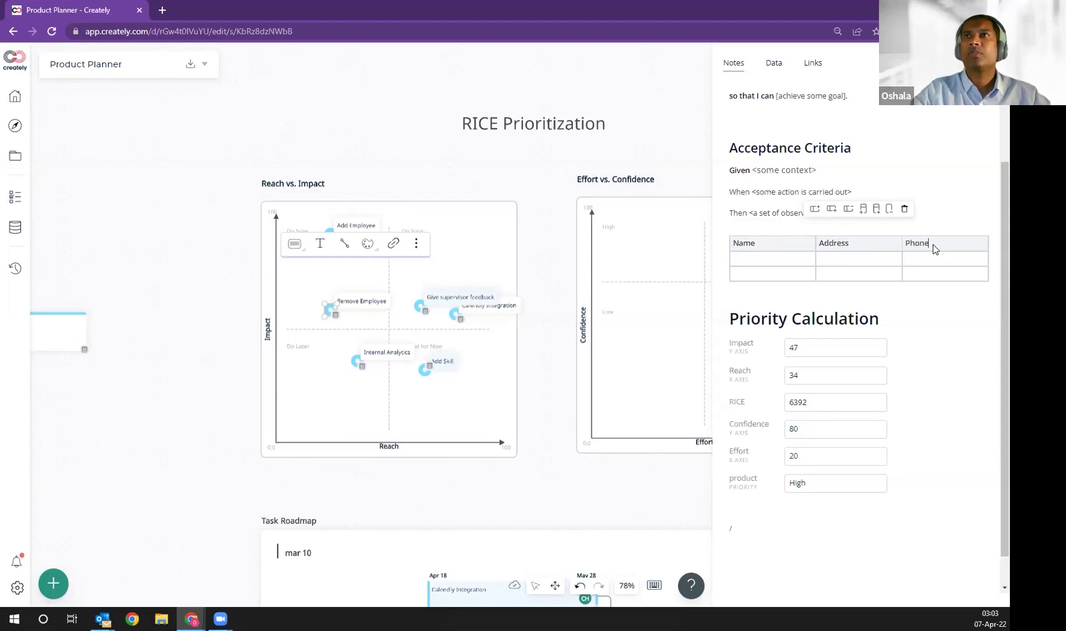
pyautogui.click(929, 275)
pyautogui.press('Tab')
pyautogui.press('Tab')
pyautogui.press('Tab')
pyautogui.press('Tab')
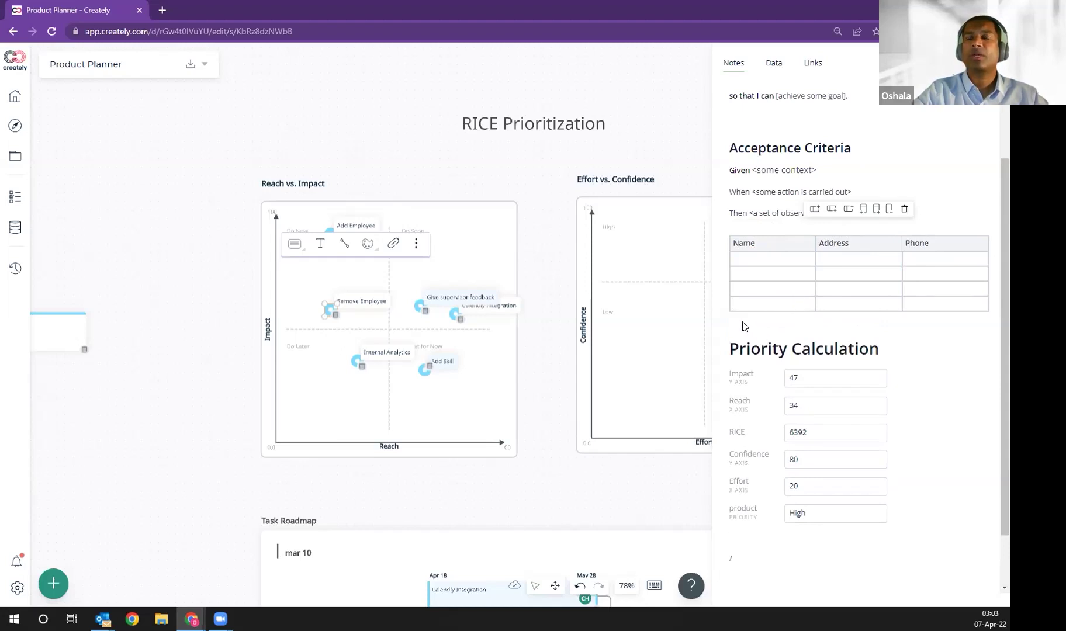
# Step: Start another slash-command block below the priority fields in the notes
pyautogui.scroll(-1, 749, 444)
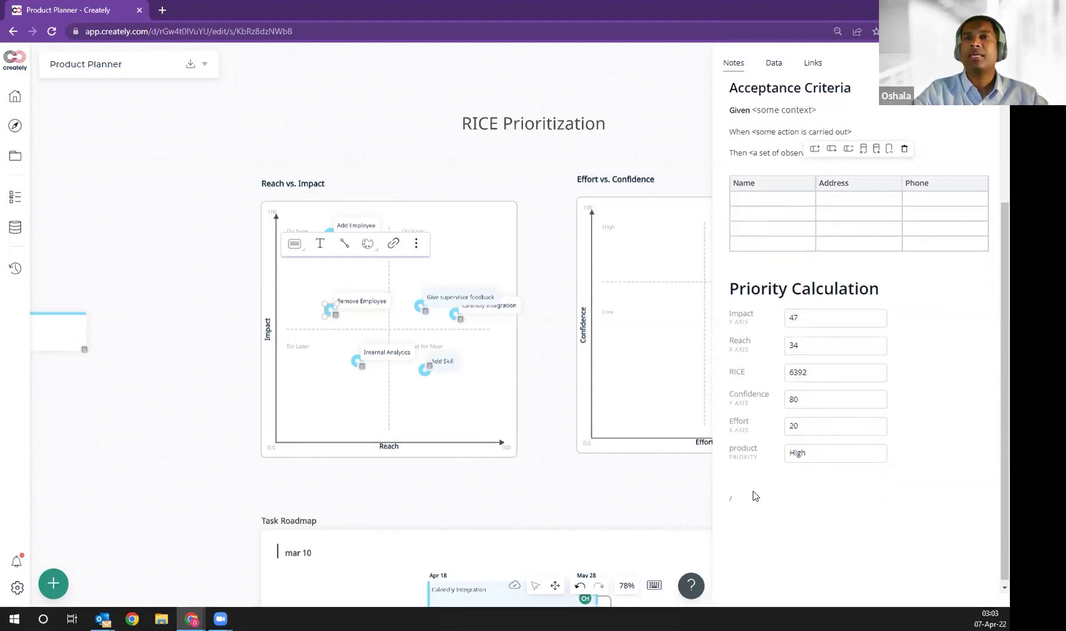
pyautogui.click(746, 507)
pyautogui.write('/')
pyautogui.press('Escape')
pyautogui.press('BackSpace')
pyautogui.write('/')
pyautogui.scroll(-2, 801, 440)
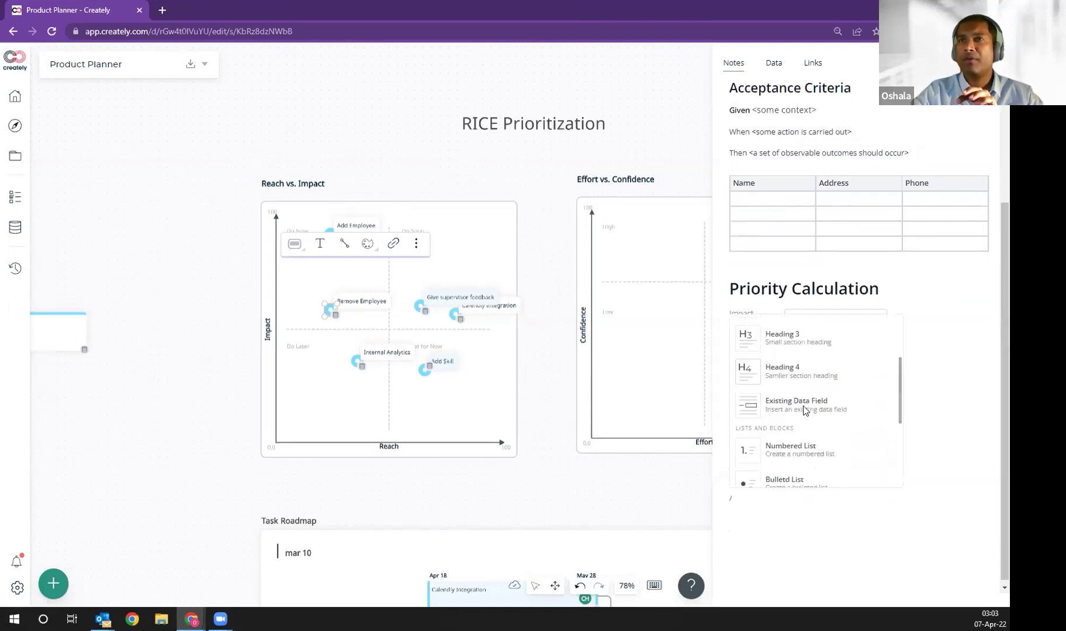
# Step: Try adding the item's Id data field to the notes, then close the data-field chooser
pyautogui.click(805, 408)
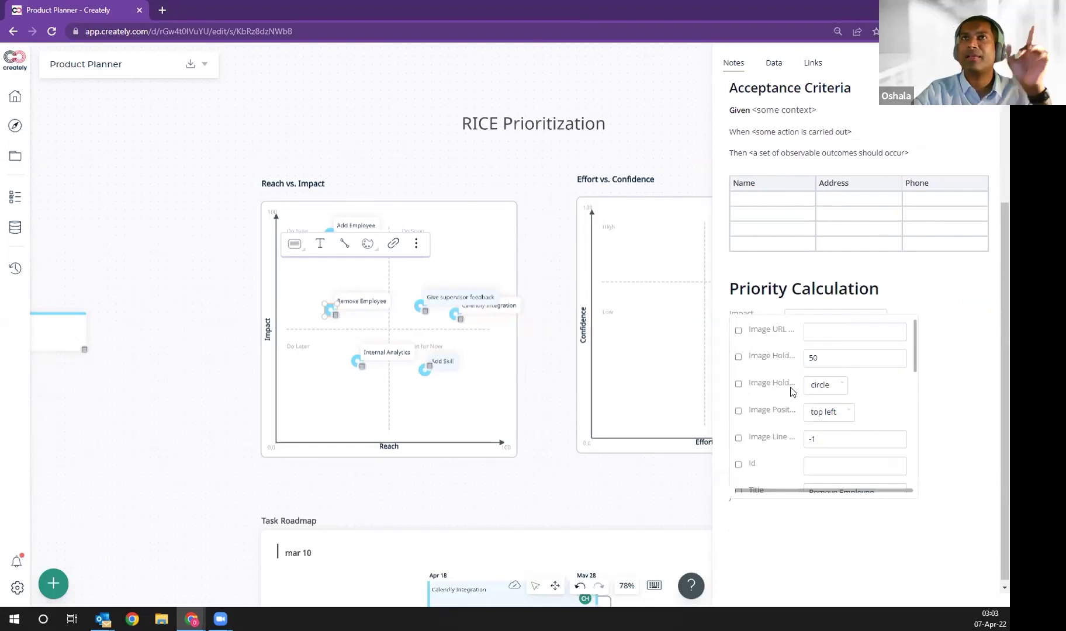
pyautogui.click(739, 465)
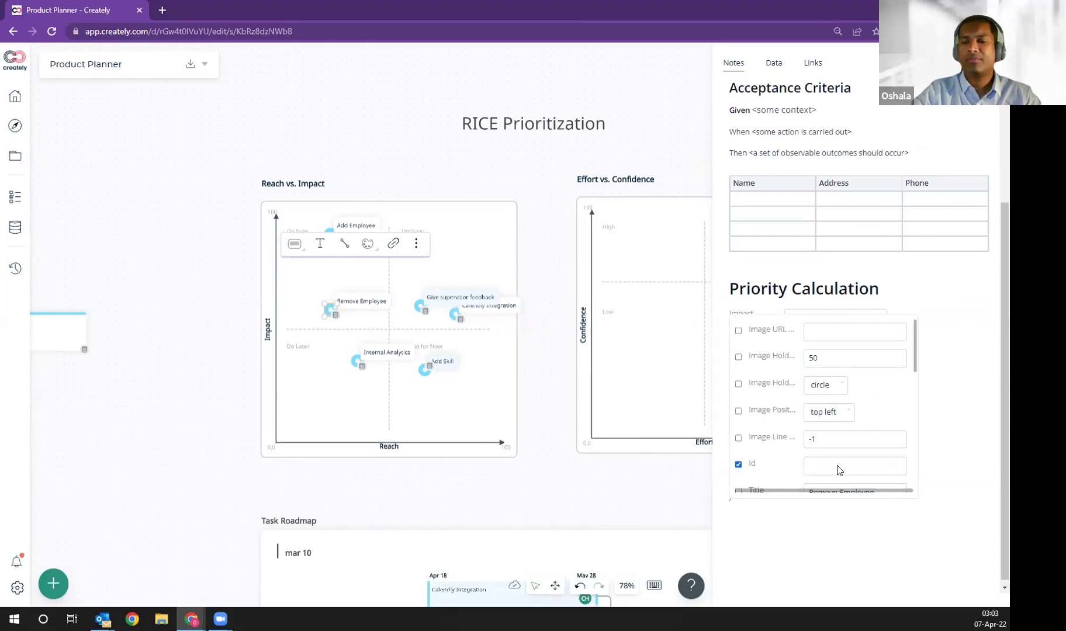
pyautogui.scroll(-2, 835, 448)
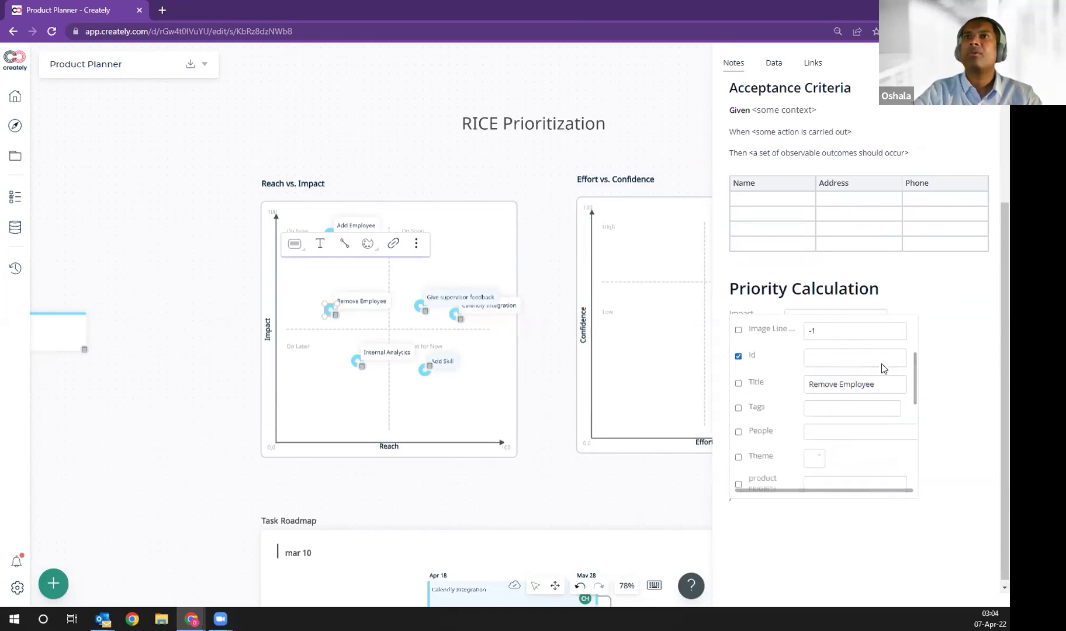
pyautogui.scroll(-5, 845, 413)
pyautogui.scroll(6, 842, 419)
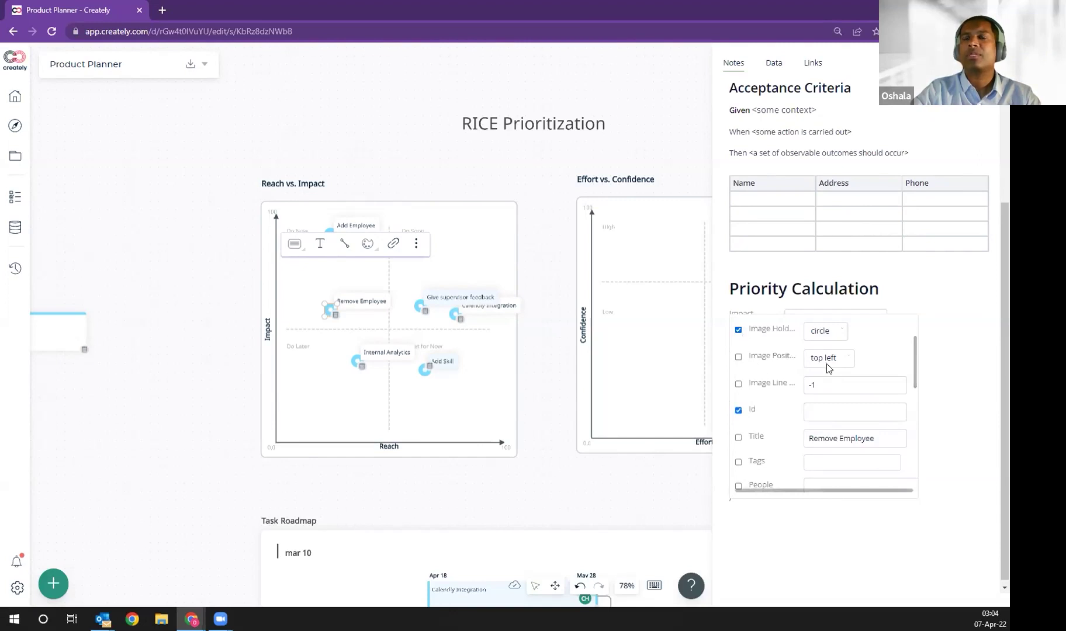
pyautogui.scroll(3, 826, 364)
pyautogui.click(926, 445)
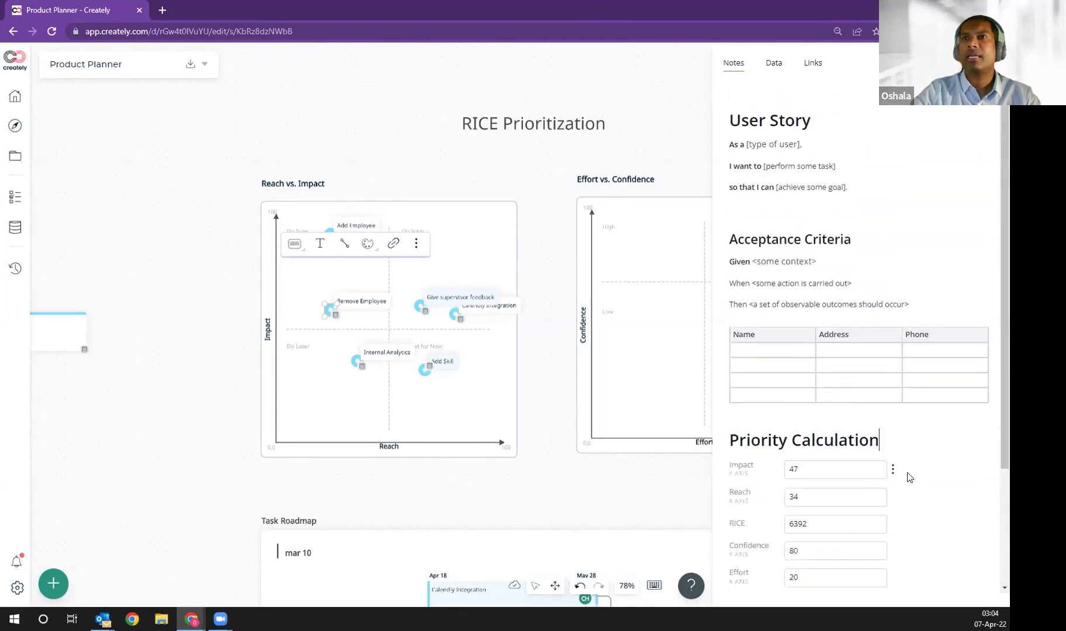
pyautogui.scroll(-3, 907, 470)
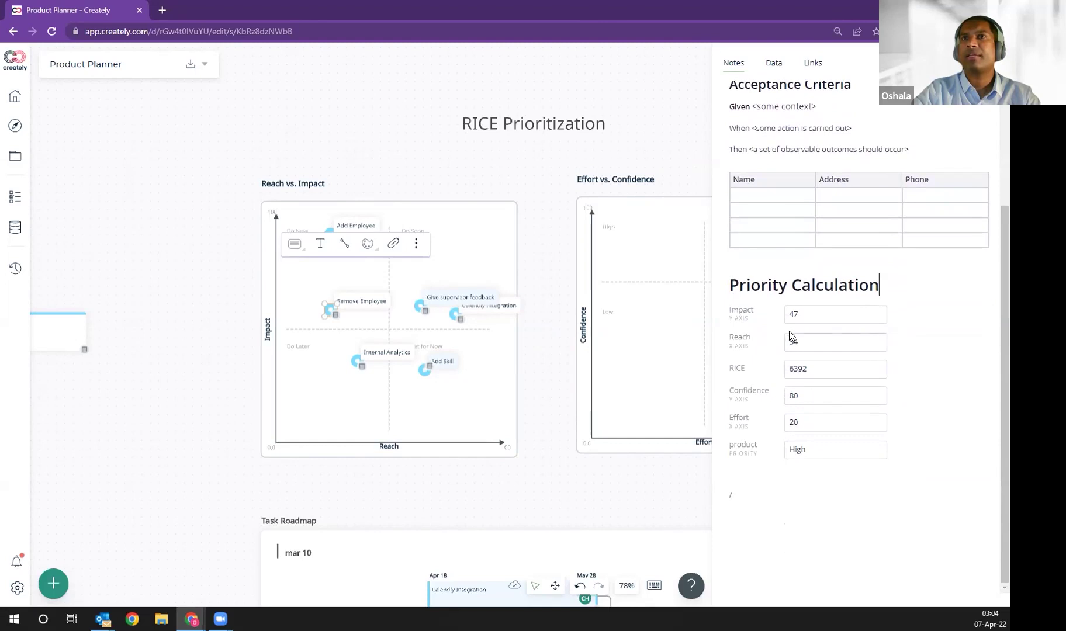
# Step: Switch to the shape's data fields and scroll through the Priority Calculation values
pyautogui.click(772, 64)
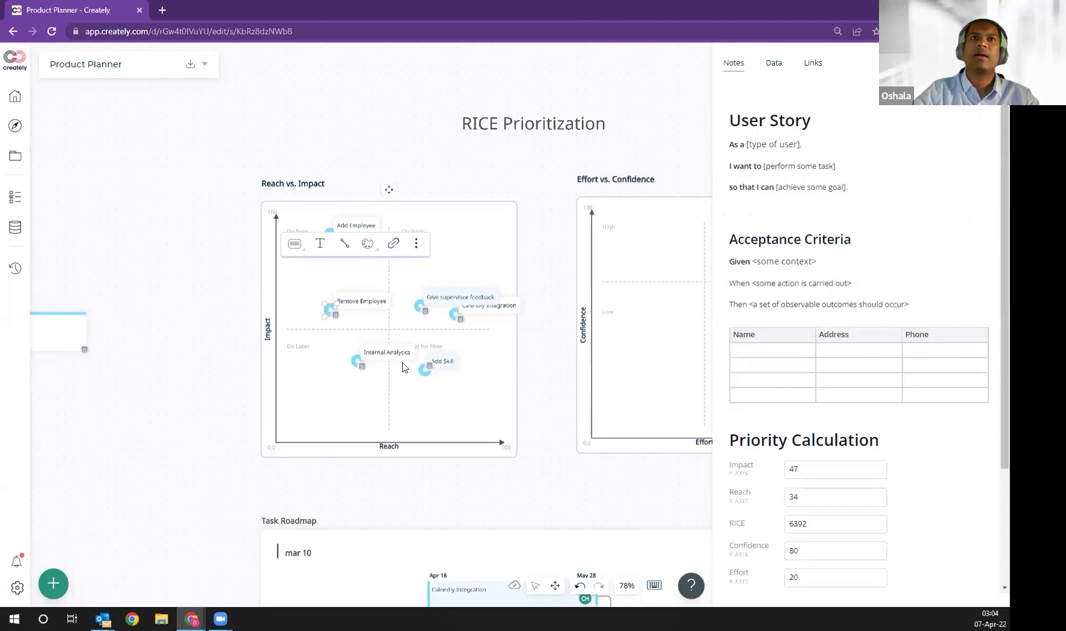
pyautogui.moveTo(361, 366)
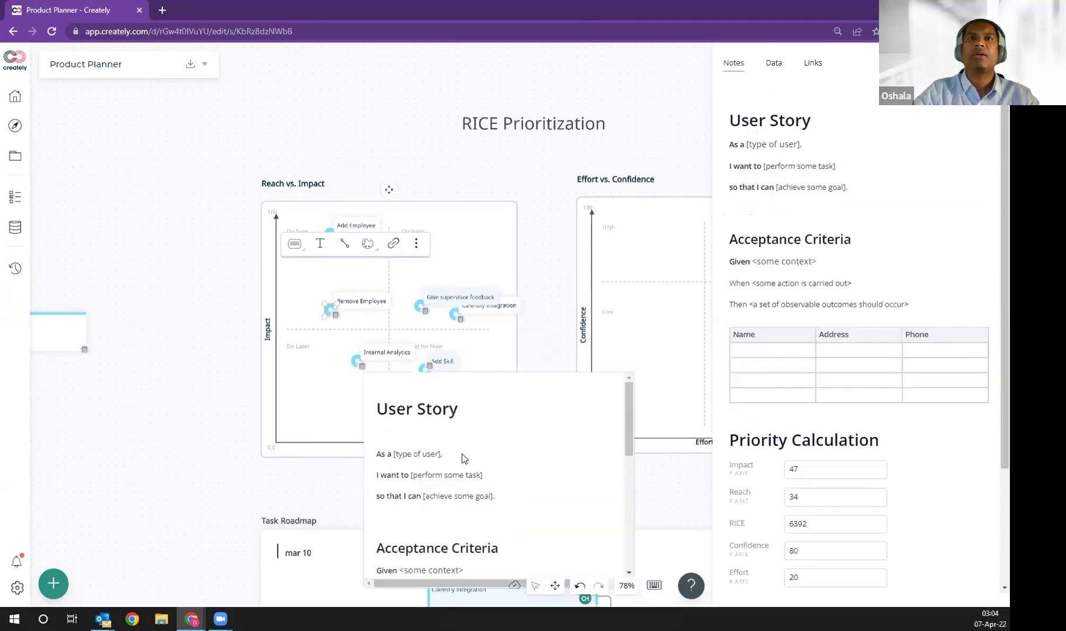
pyautogui.scroll(-8, 503, 455)
pyautogui.scroll(3, 508, 454)
pyautogui.scroll(-4, 507, 454)
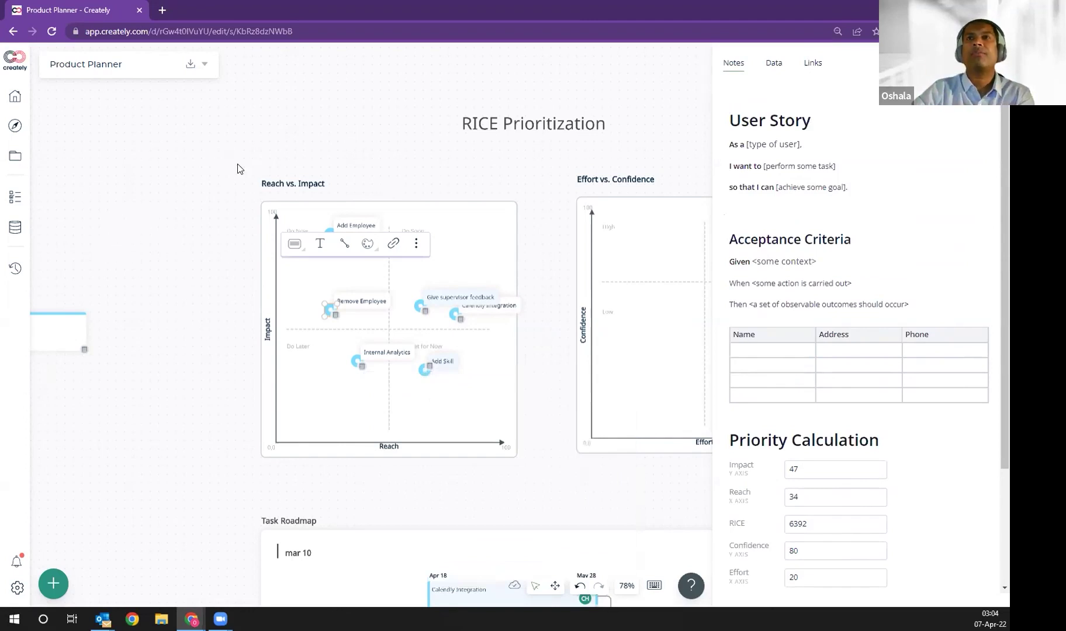
# Step: From the databases sidebar, choose Import Data on the BoxesDB database
pyautogui.click(773, 64)
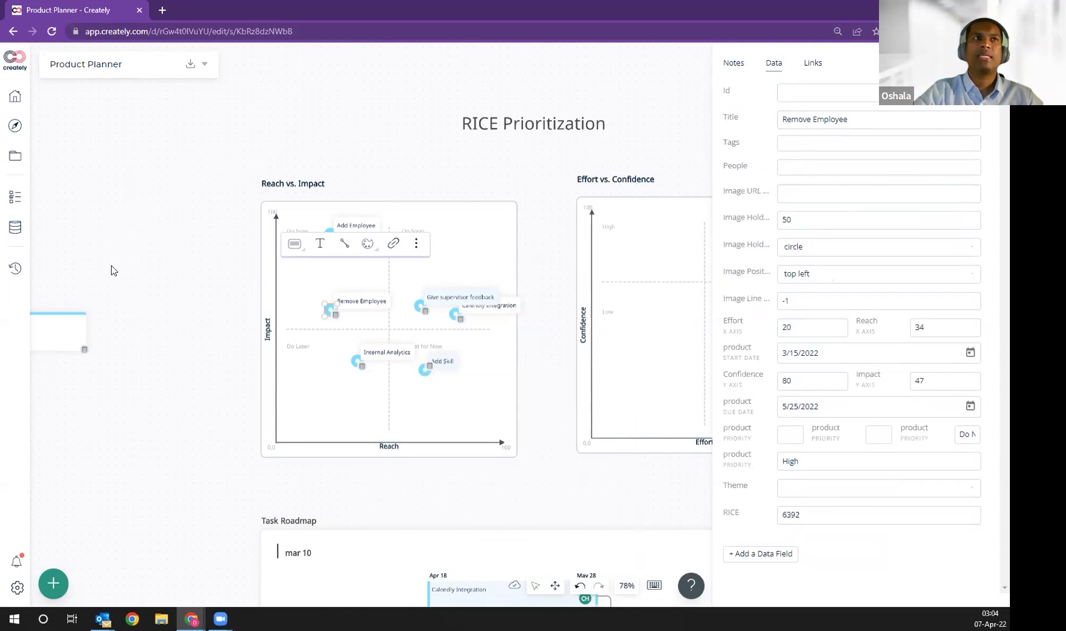
pyautogui.click(15, 228)
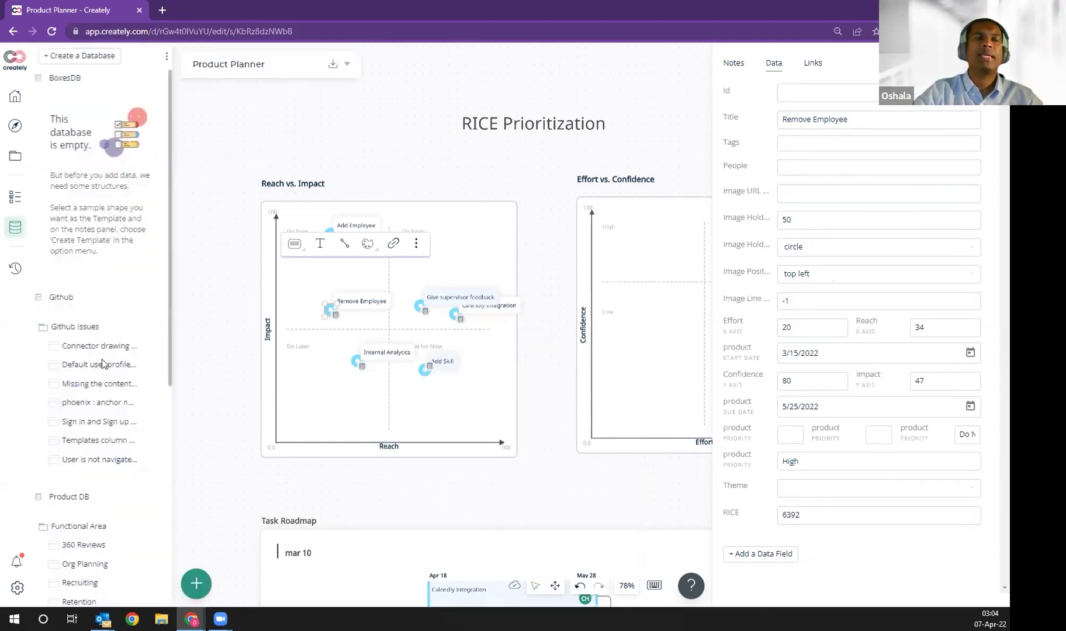
pyautogui.click(161, 78)
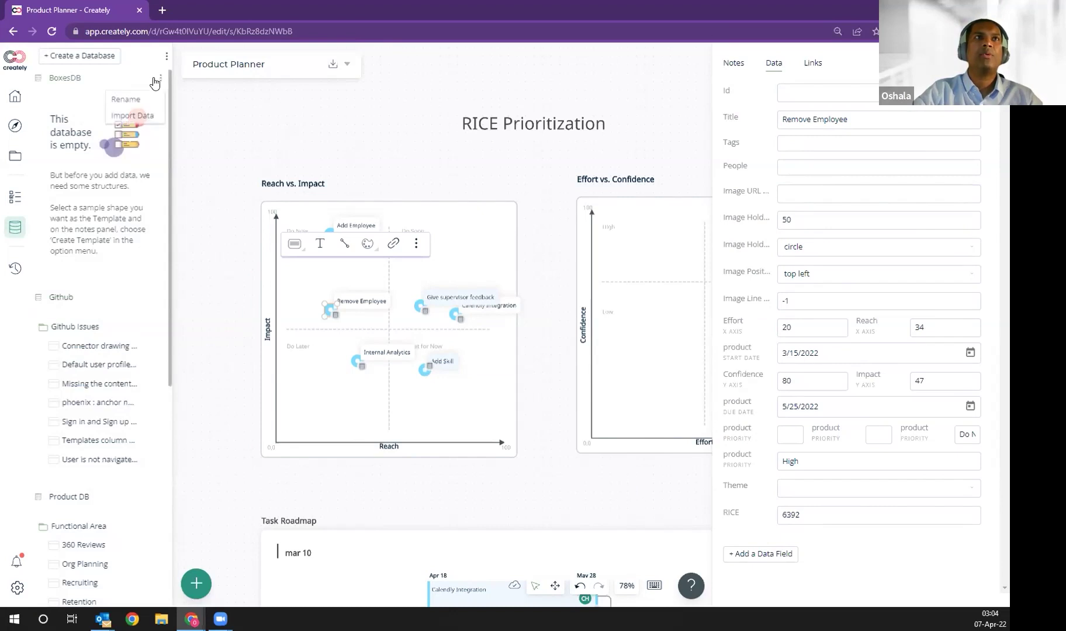
pyautogui.click(129, 116)
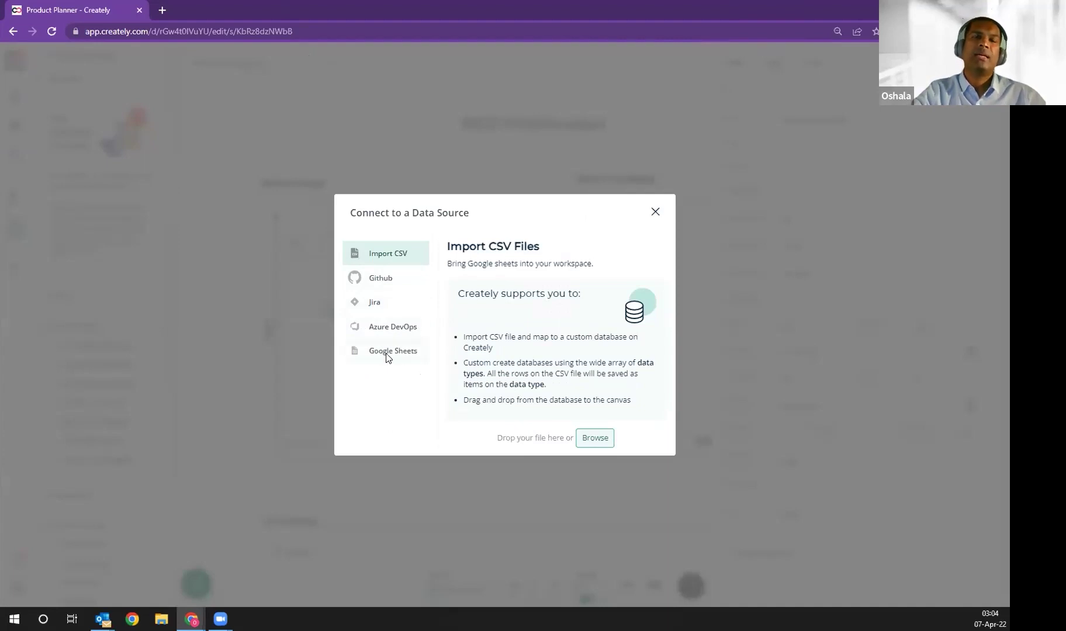
# Step: Close the Connect to a Data Source dialog without importing anything
pyautogui.click(654, 213)
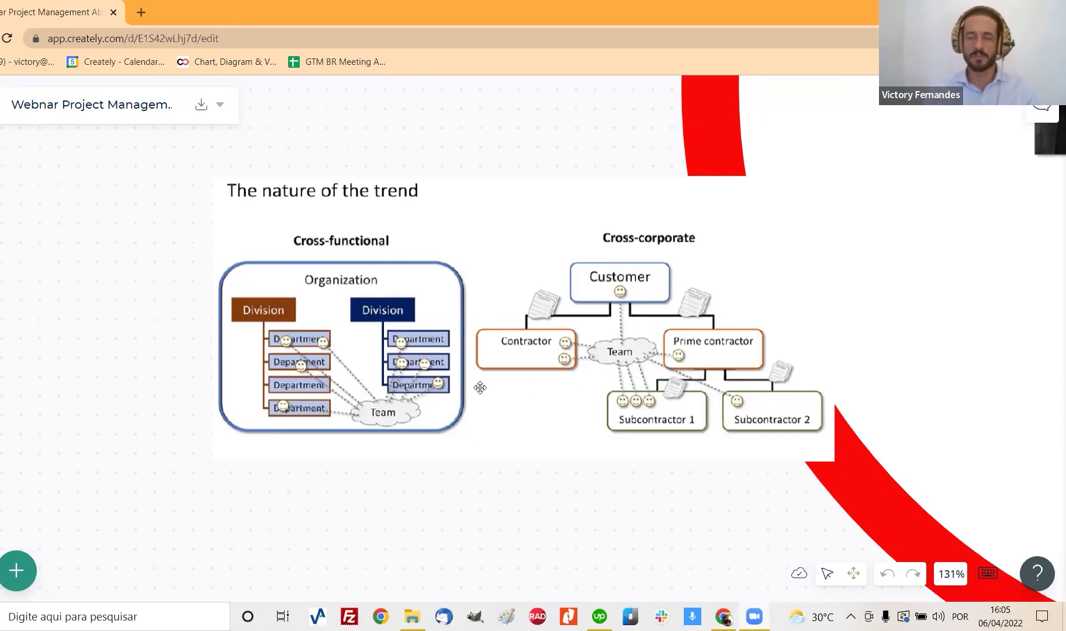
# Step: Pan and scroll the webinar board past the cross-functional slides to the Contents slide
pyautogui.moveTo(806, 522); pyautogui.dragTo(146, 342)
pyautogui.moveTo(818, 362); pyautogui.dragTo(154, 398)
pyautogui.moveTo(450, 374); pyautogui.dragTo(293, 396)
pyautogui.moveTo(619, 332); pyautogui.dragTo(368, 451)
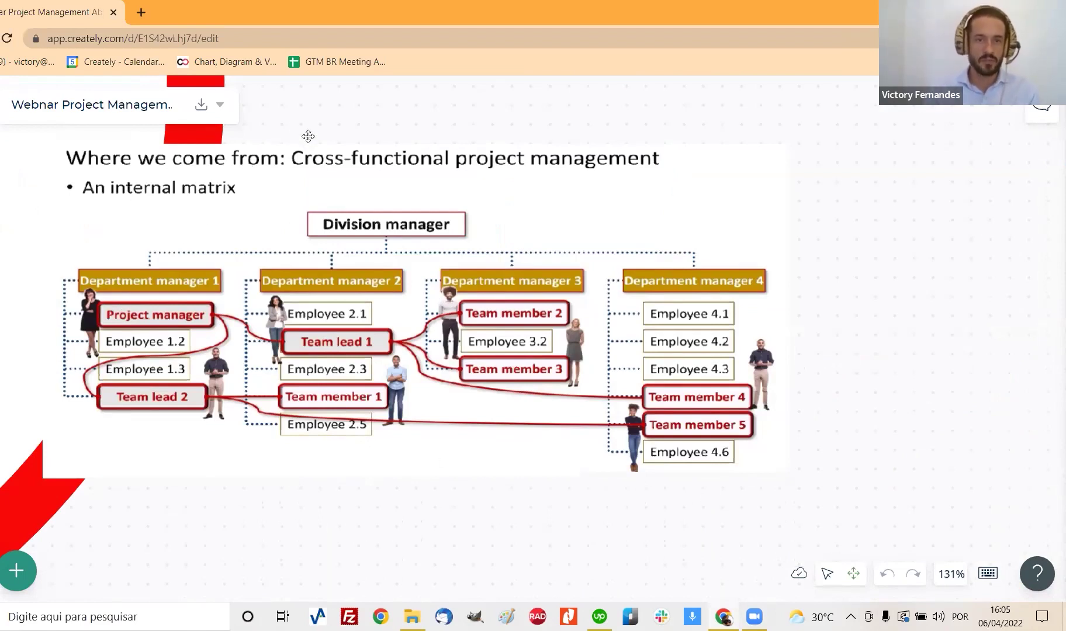
pyautogui.moveTo(304, 132); pyautogui.dragTo(317, 145)
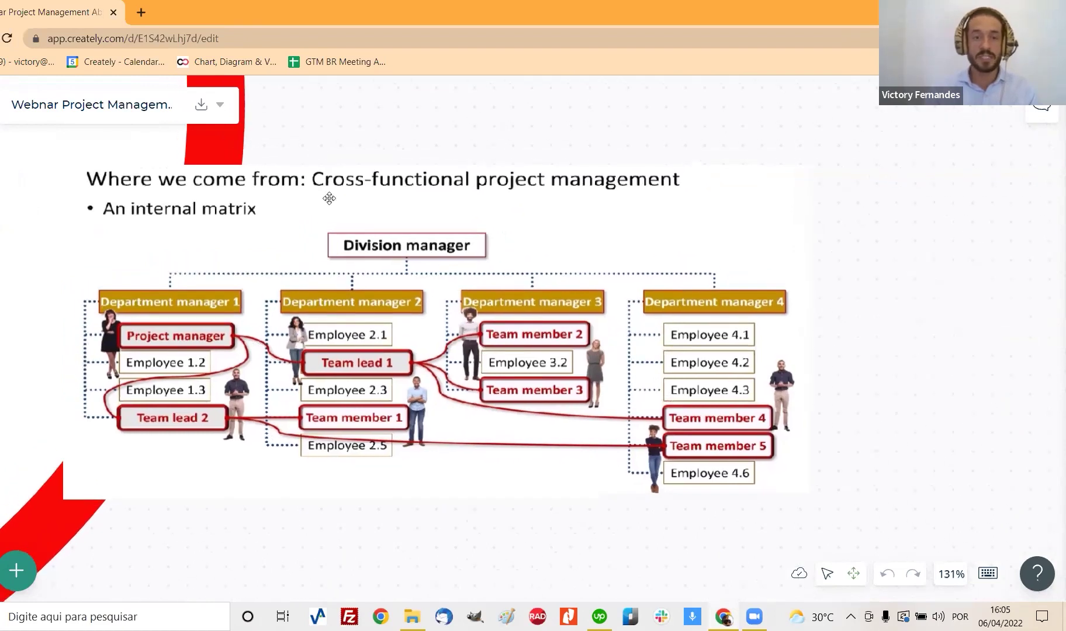
pyautogui.scroll(8, 328, 198)
pyautogui.scroll(10, 330, 234)
pyautogui.hscroll(-10, 331, 234)
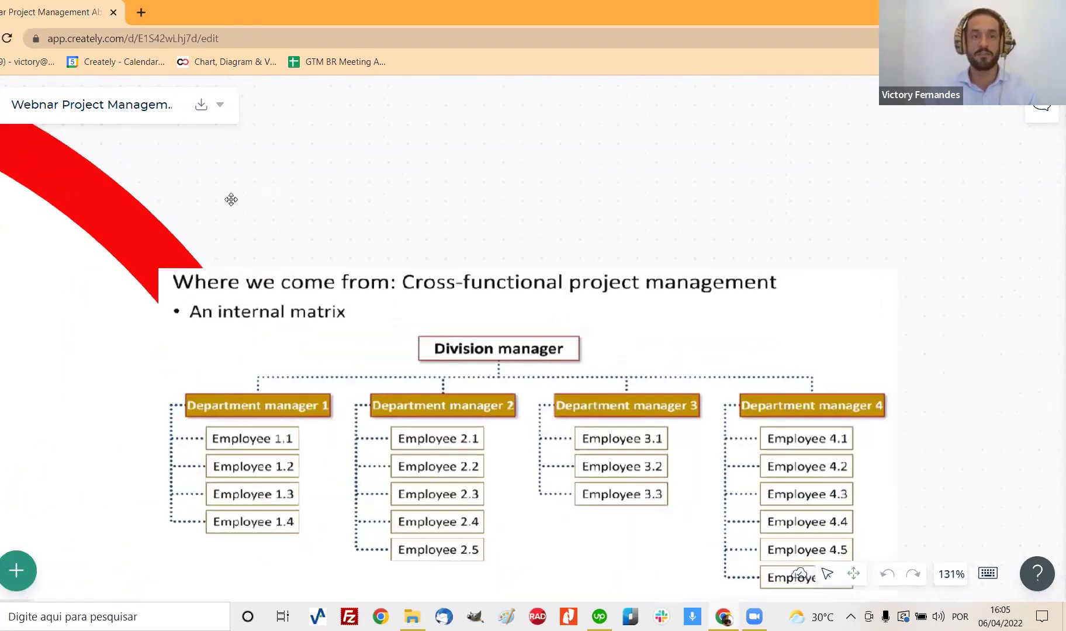
pyautogui.scroll(-2, 657, 325)
pyautogui.hscroll(-4, 657, 325)
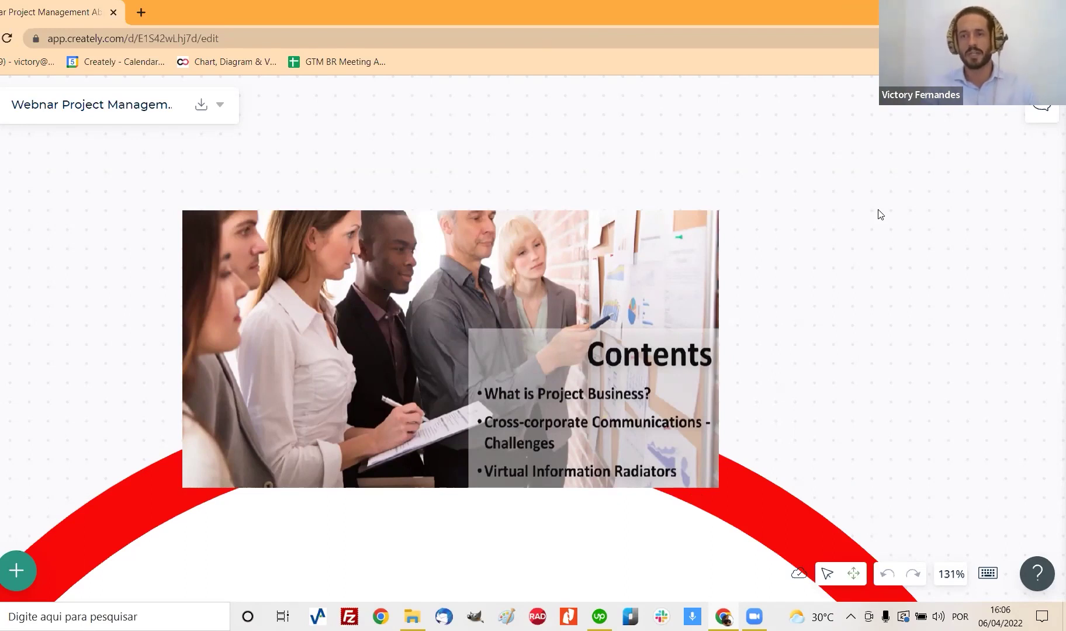
# Step: Minimize Chrome and reveal the Windows desktop
pyautogui.click(982, 11)
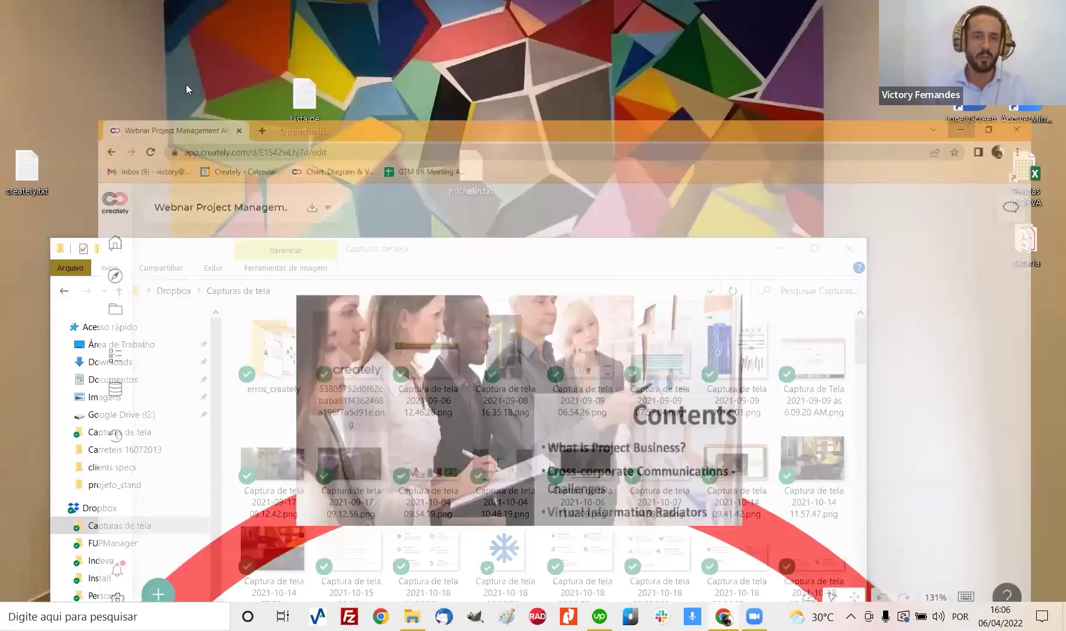
pyautogui.rightClick(185, 84)
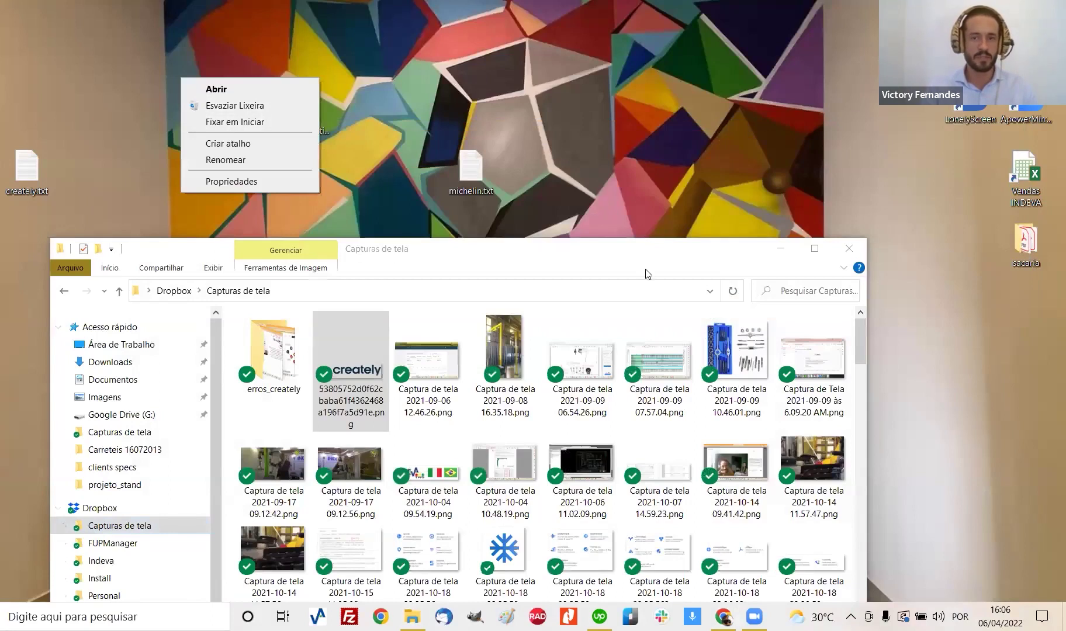
pyautogui.click(100, 140)
pyautogui.press('super+d')
# Step: Create a new Documento PlanMaker 2016 on the desktop, keeping its default name
pyautogui.rightClick(136, 122)
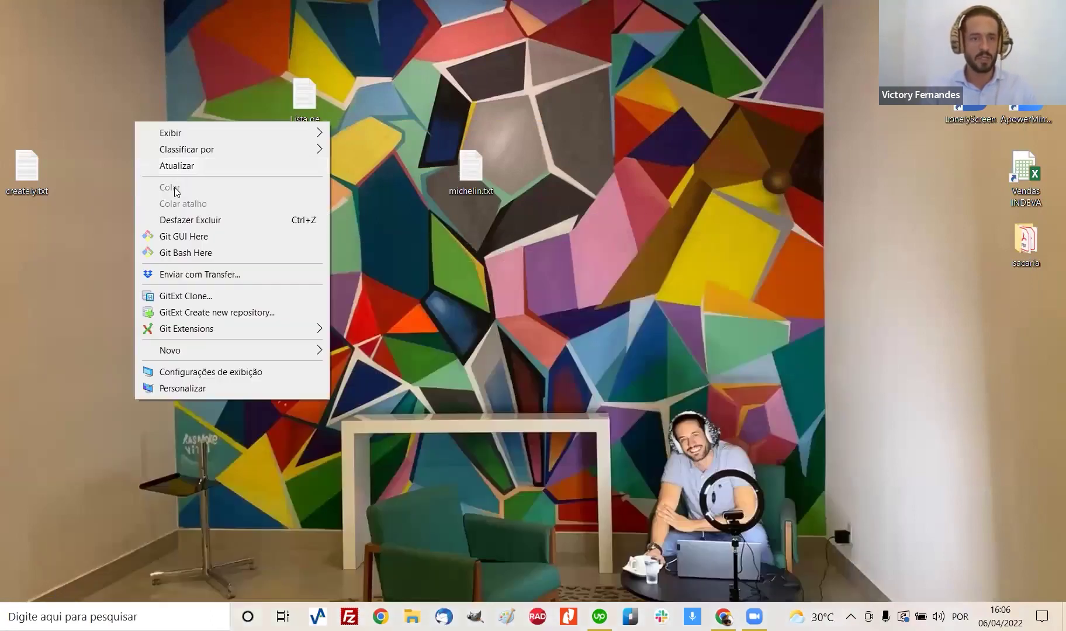
pyautogui.moveTo(198, 358)
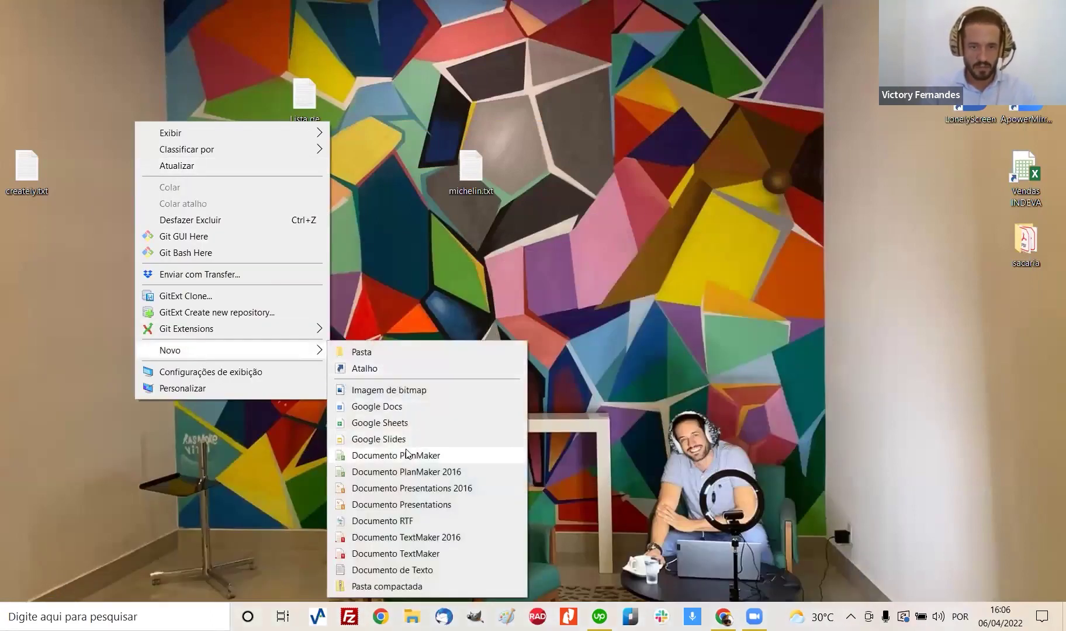
pyautogui.click(439, 473)
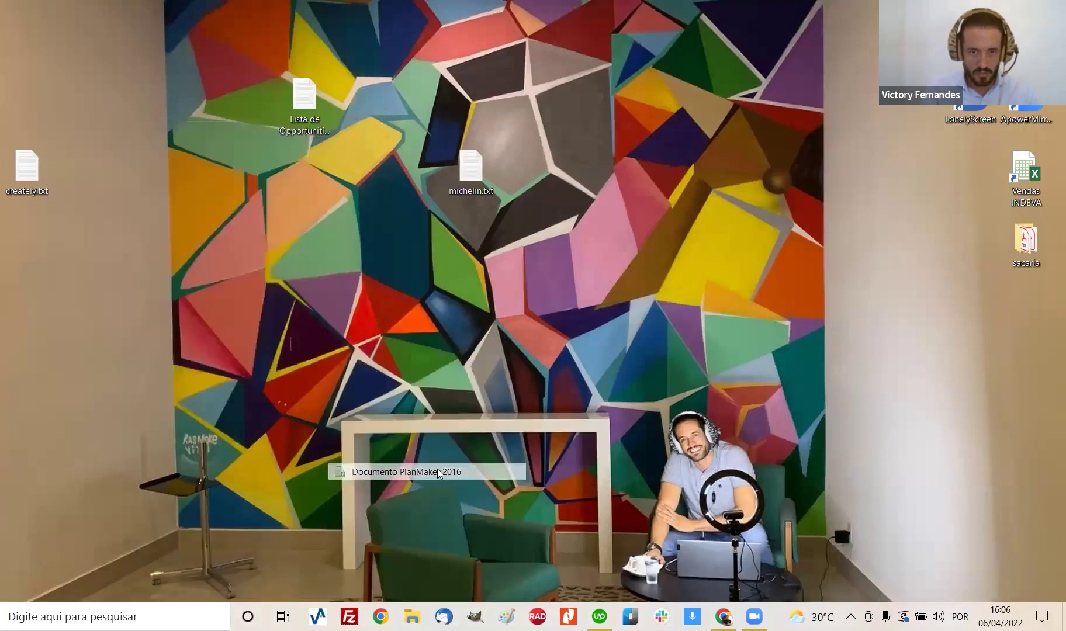
pyautogui.click(153, 178)
pyautogui.doubleClick(153, 178)
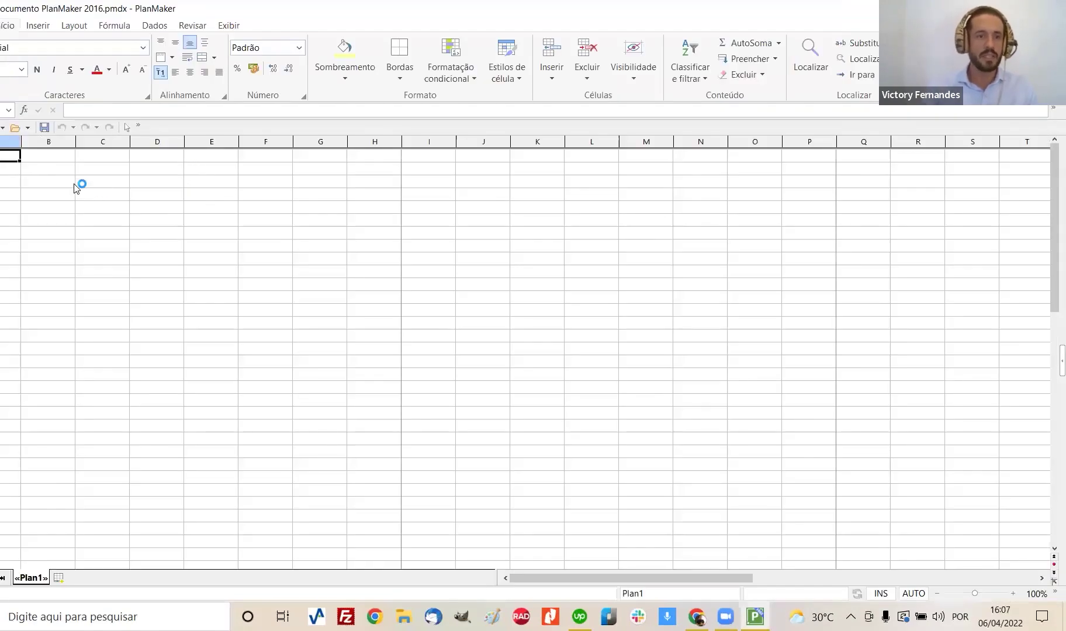
# Step: Enter task1 and tastk2 in cells C3 and C4
pyautogui.click(74, 185)
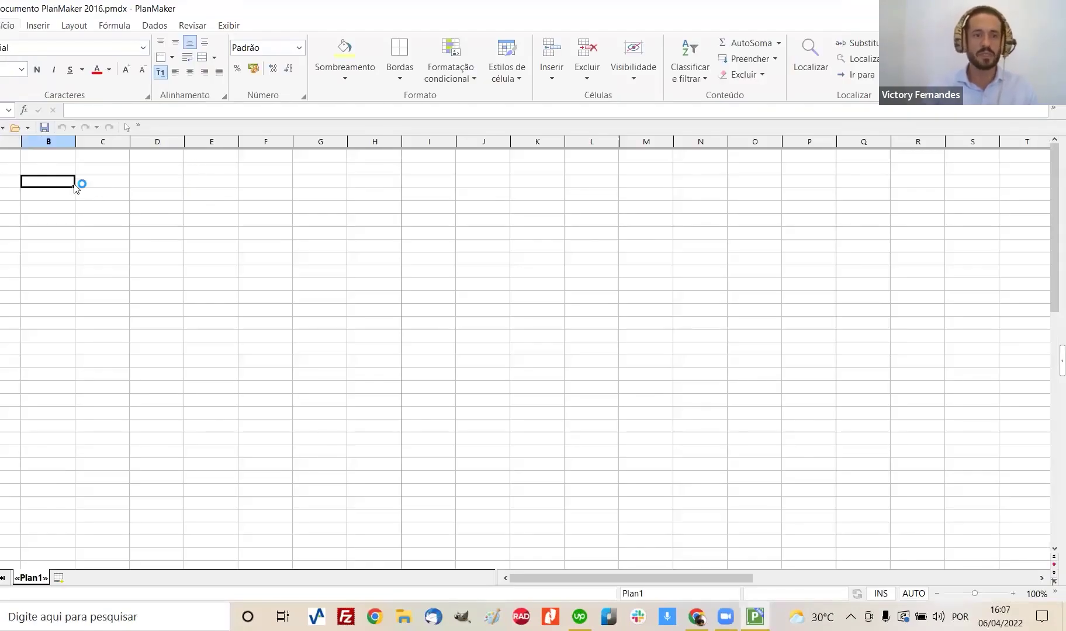
pyautogui.click(86, 185)
pyautogui.write('task1')
pyautogui.press('Return')
pyautogui.write('tast')
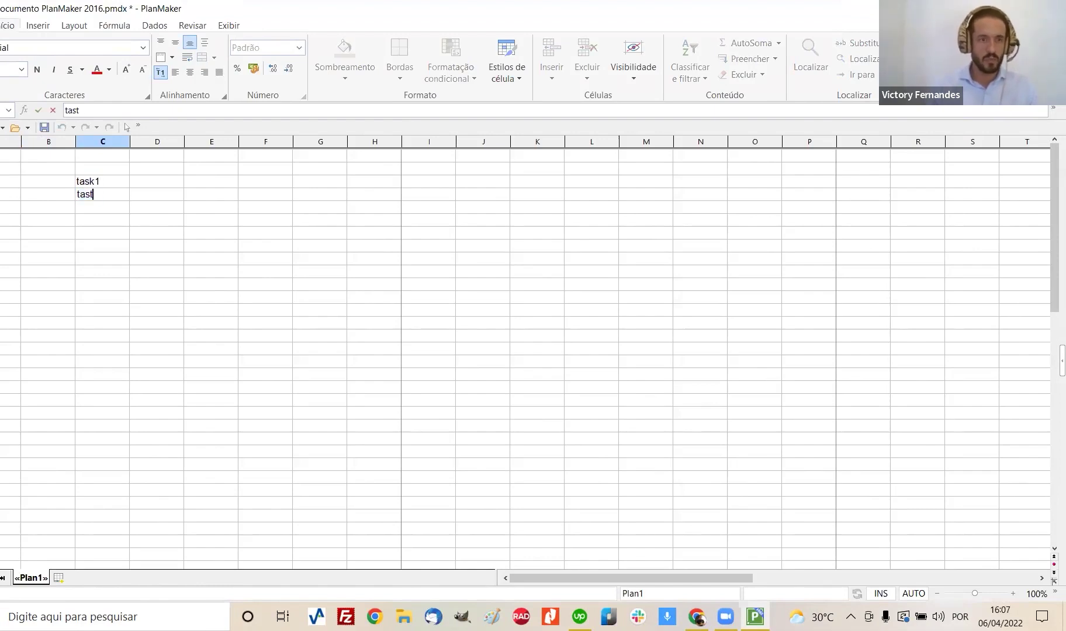
pyautogui.press('BackSpace')
pyautogui.write('k2')
pyautogui.press('Return')
# Step: Add a deadline header in D3 with 3 week and 4week below it
pyautogui.press('Up')
pyautogui.press('Right')
pyautogui.press('Up')
pyautogui.write('deadline')
pyautogui.press('Return')
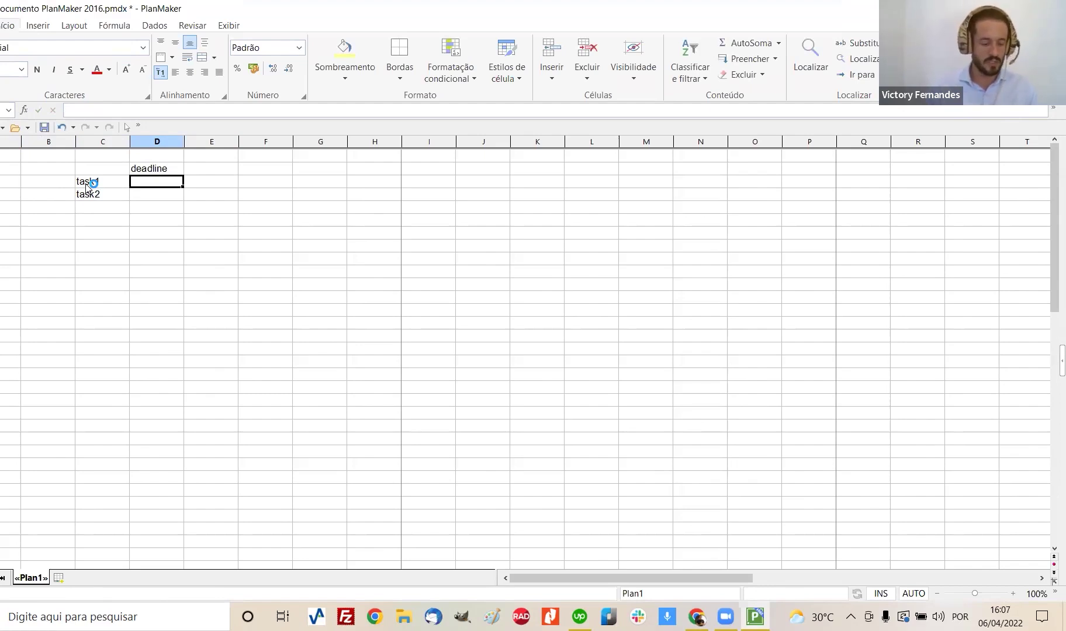
pyautogui.write('3 week')
pyautogui.press('Return')
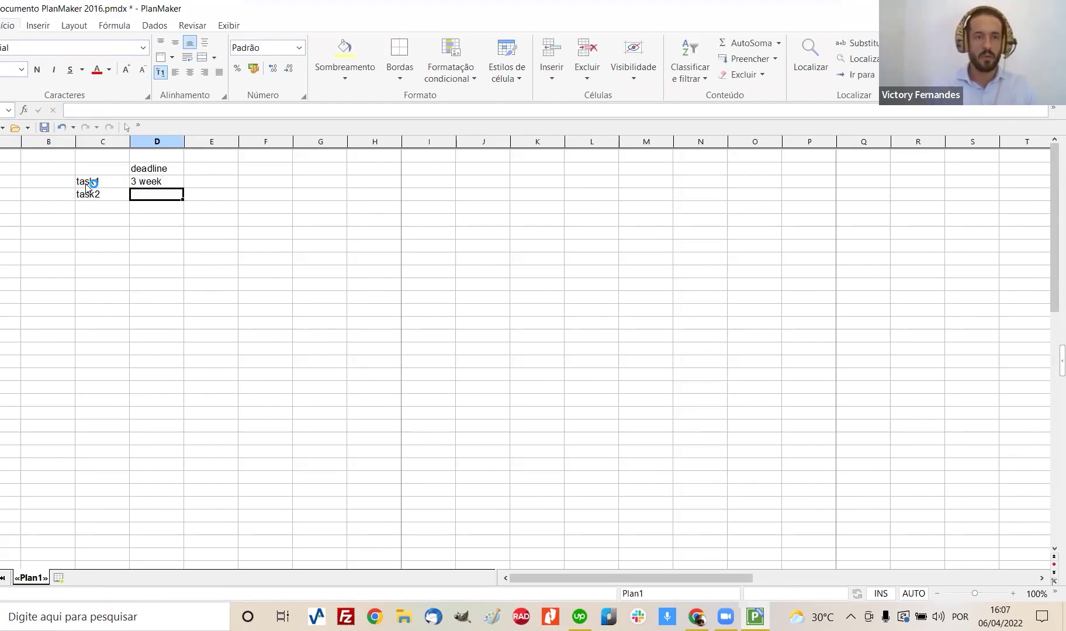
pyautogui.write('4week')
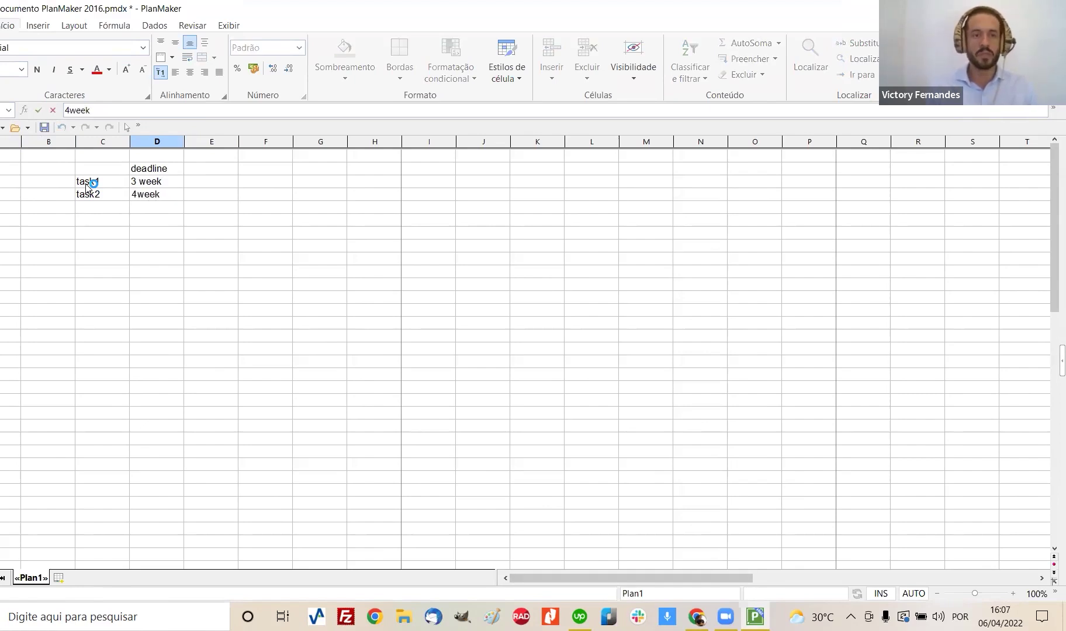
pyautogui.press('Right')
# Step: Type an assignee's name beside each task in column E, then hide PlanMaker
pyautogui.press('Up')
pyautogui.press('Up')
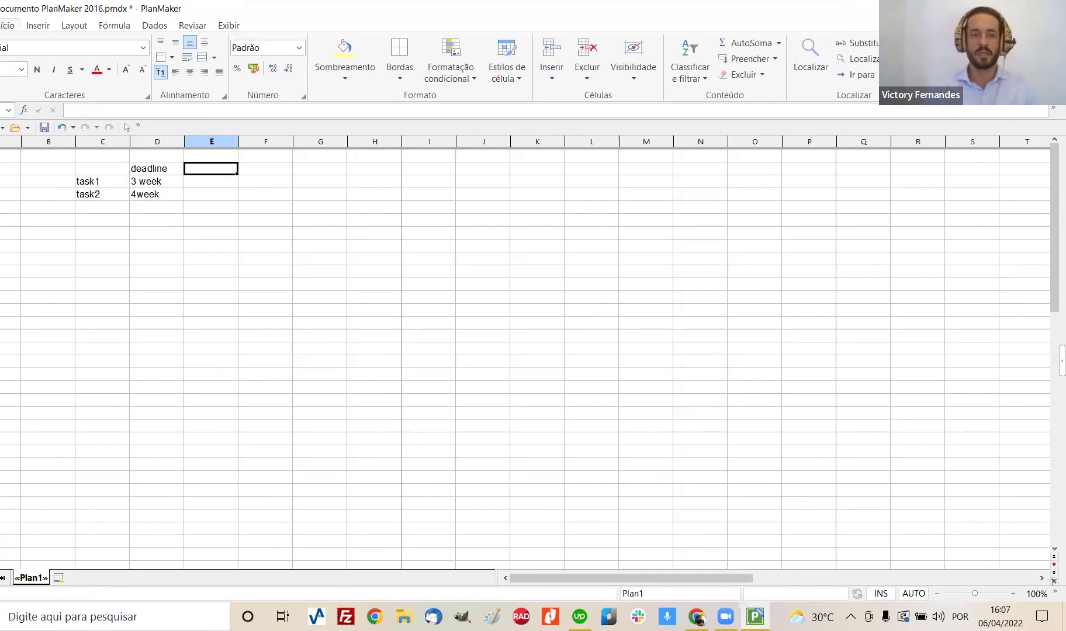
pyautogui.press('Down')
pyautogui.write('victory')
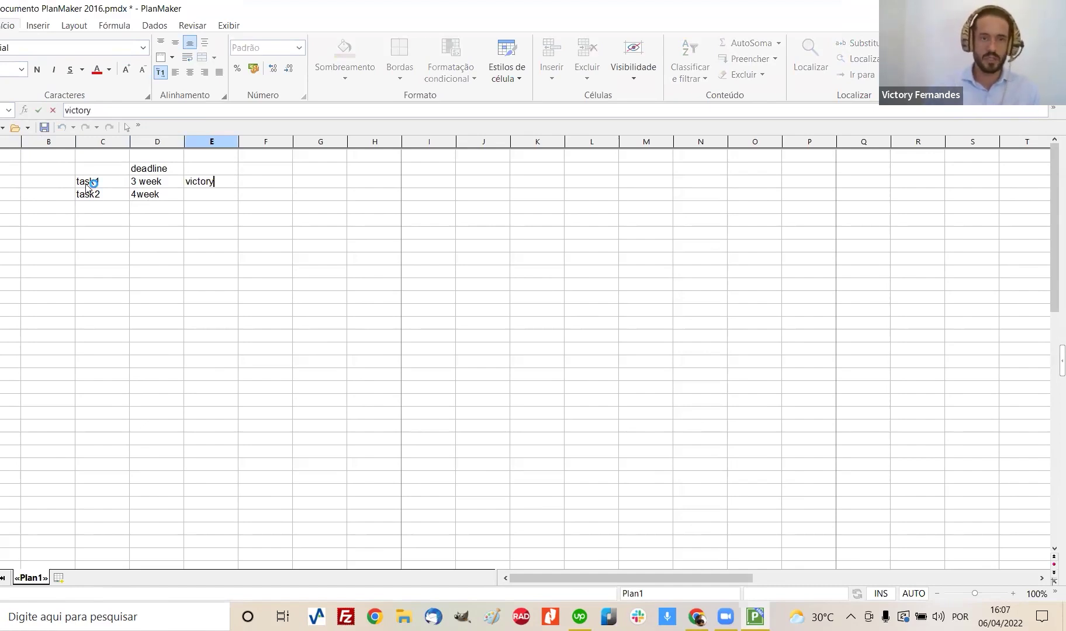
pyautogui.press('Return')
pyautogui.write('oshala')
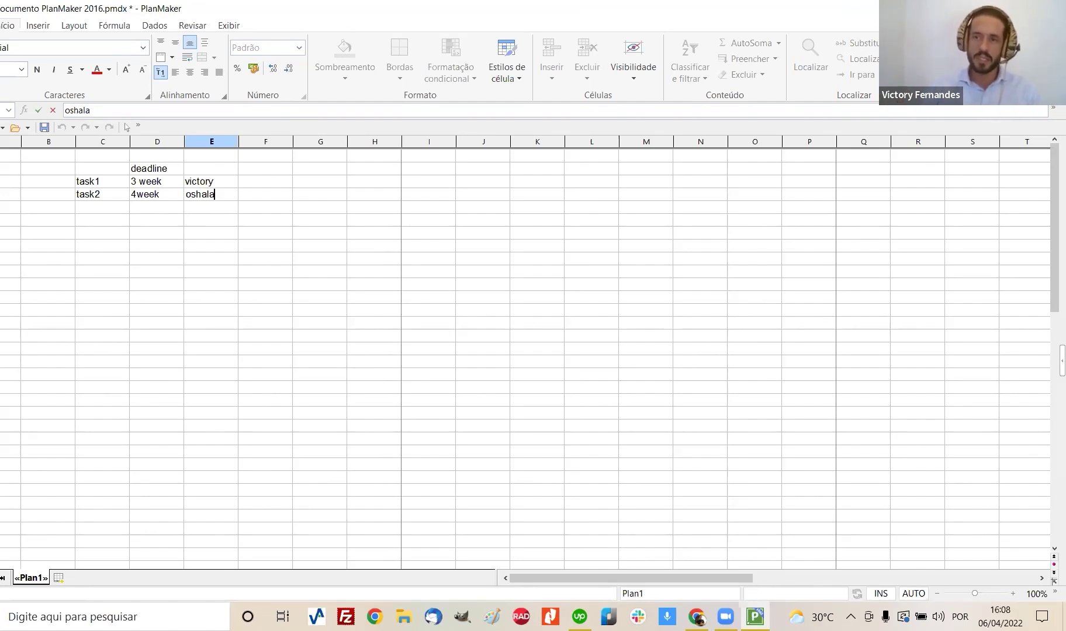
pyautogui.press('super+d')
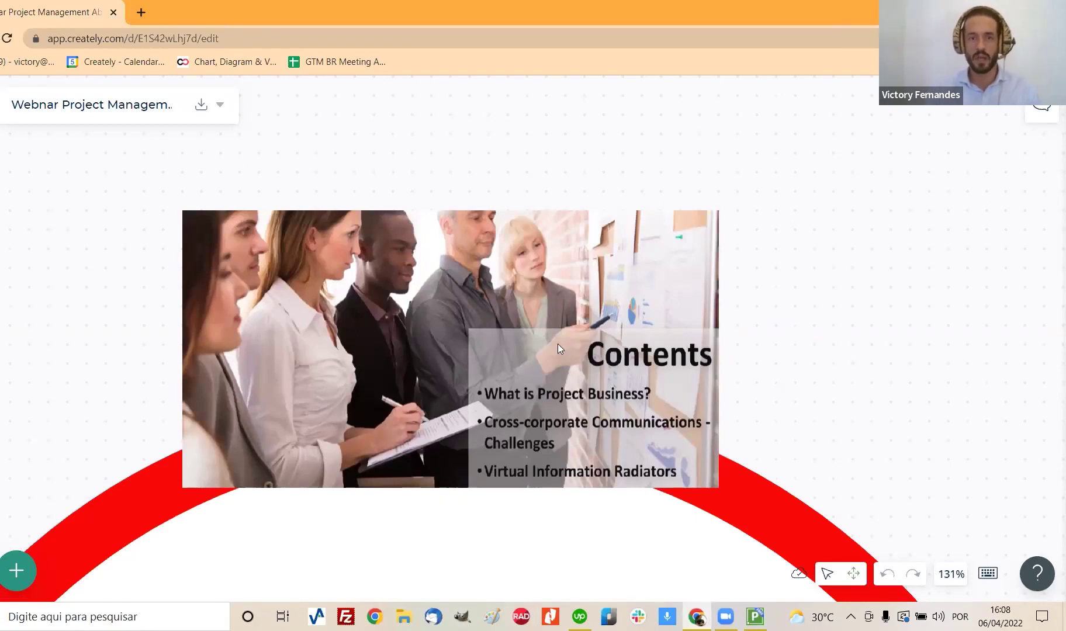
pyautogui.click(935, 576)
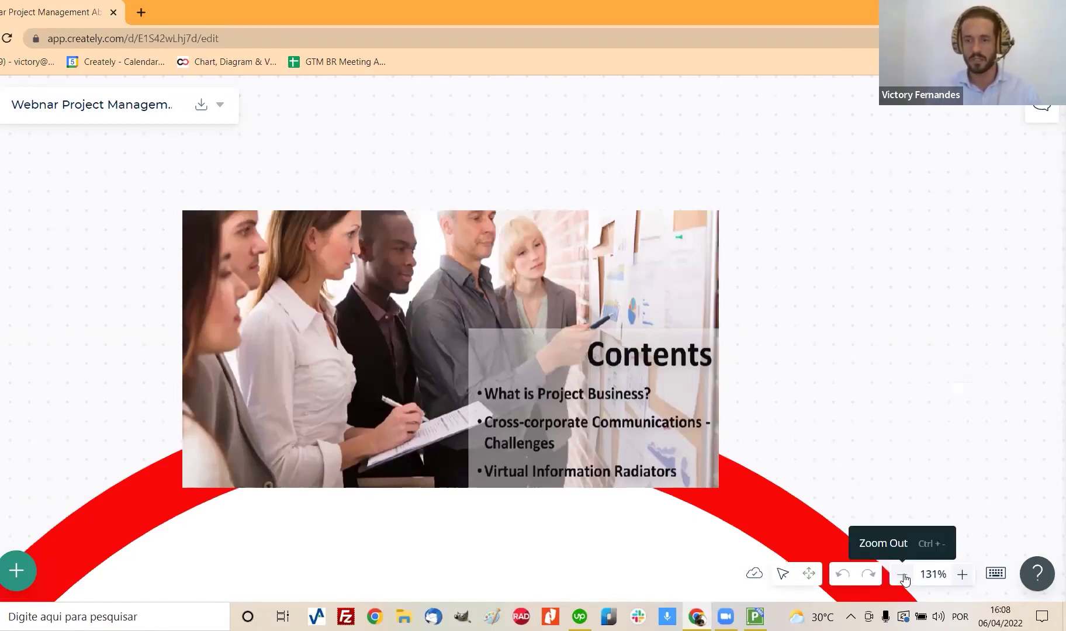
pyautogui.click(902, 575)
pyautogui.click(904, 577)
pyautogui.click(905, 578)
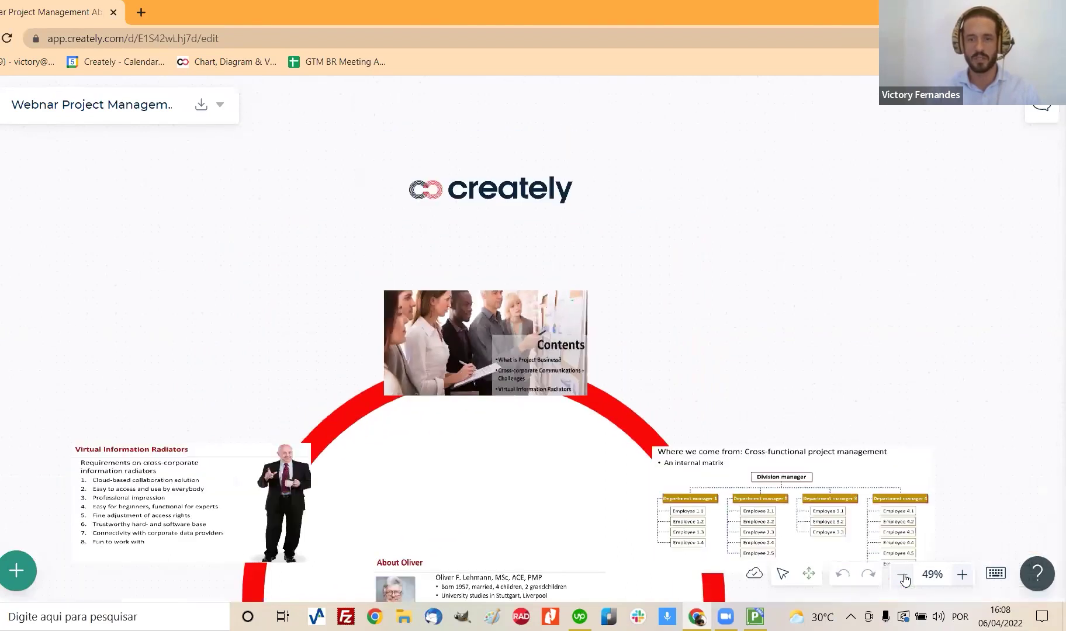
pyautogui.moveTo(780, 356); pyautogui.dragTo(786, 324)
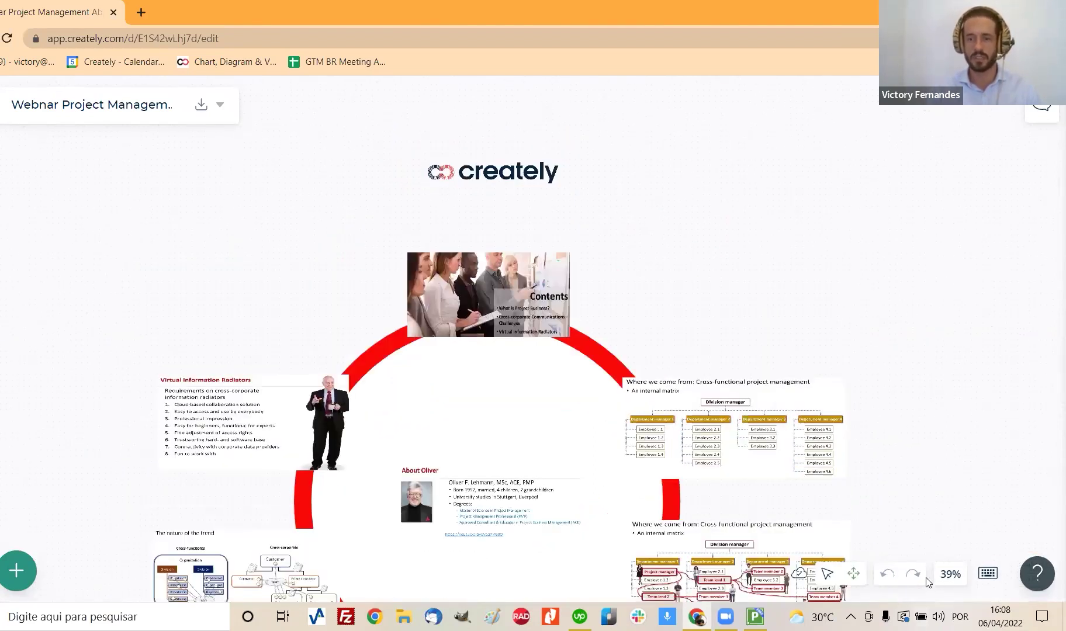
pyautogui.click(961, 581)
pyautogui.click(961, 581)
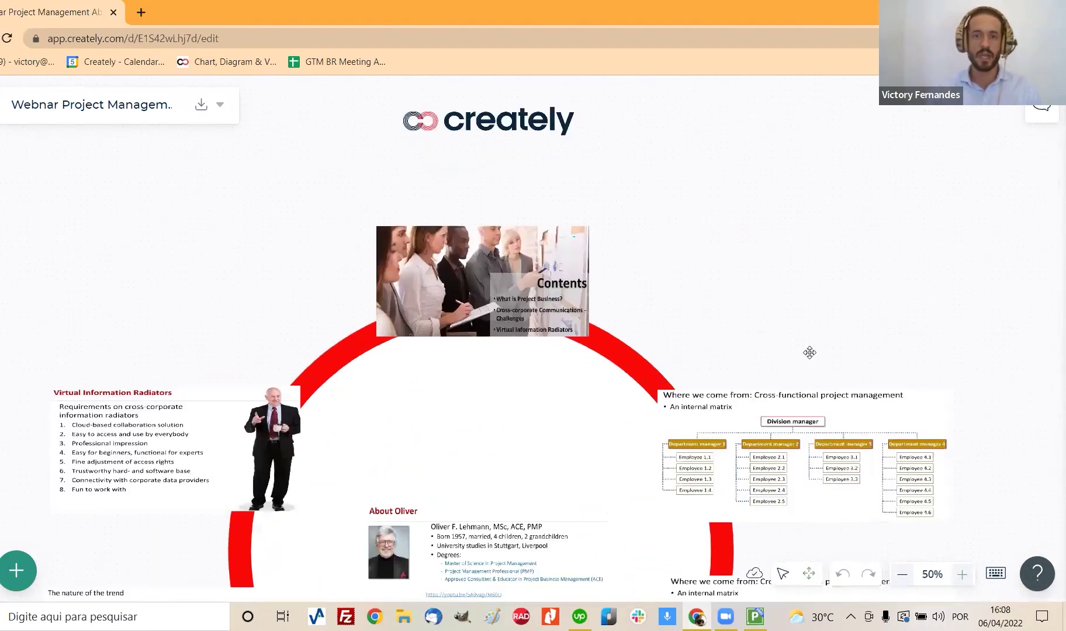
pyautogui.moveTo(381, 110); pyautogui.dragTo(393, 169)
pyautogui.moveTo(215, 109)
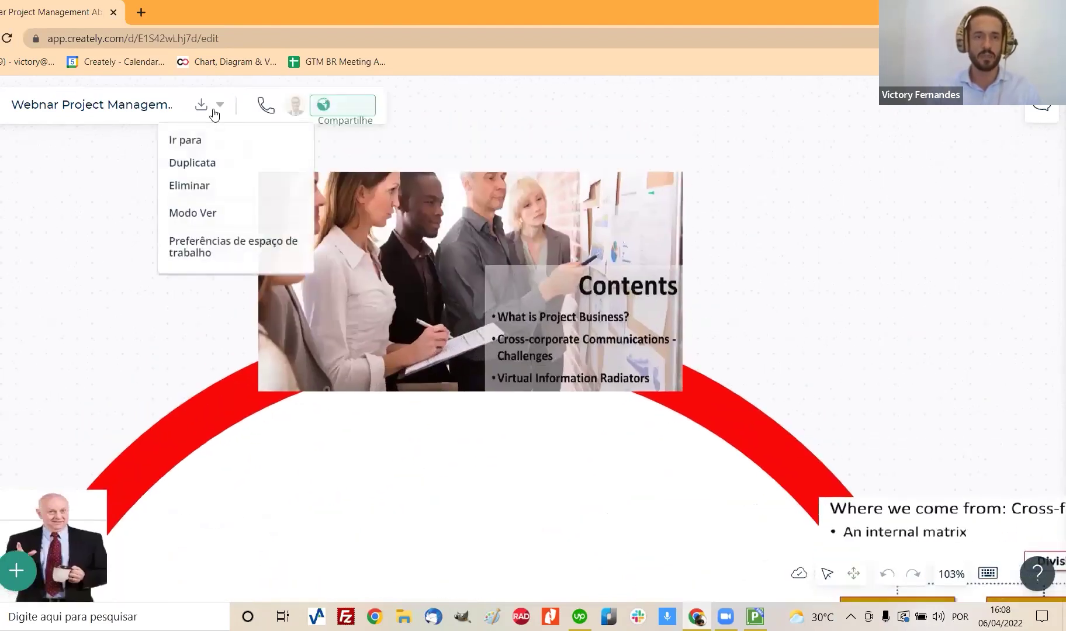
# Step: Invite a colleague by e-mail address to the workspace with Pode editar rights
pyautogui.click(326, 109)
pyautogui.click(357, 482)
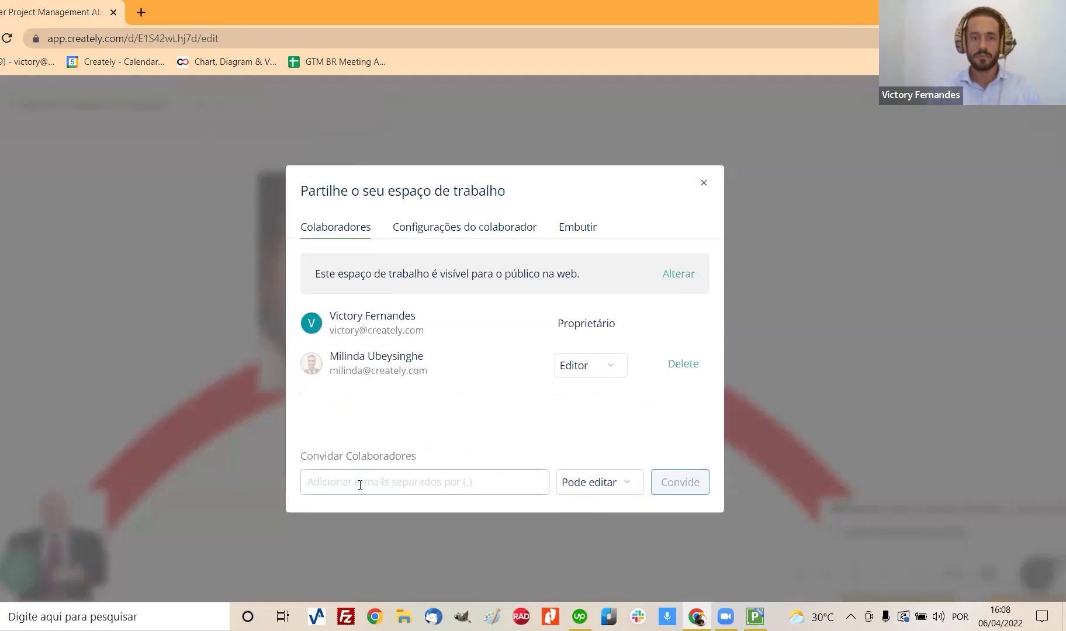
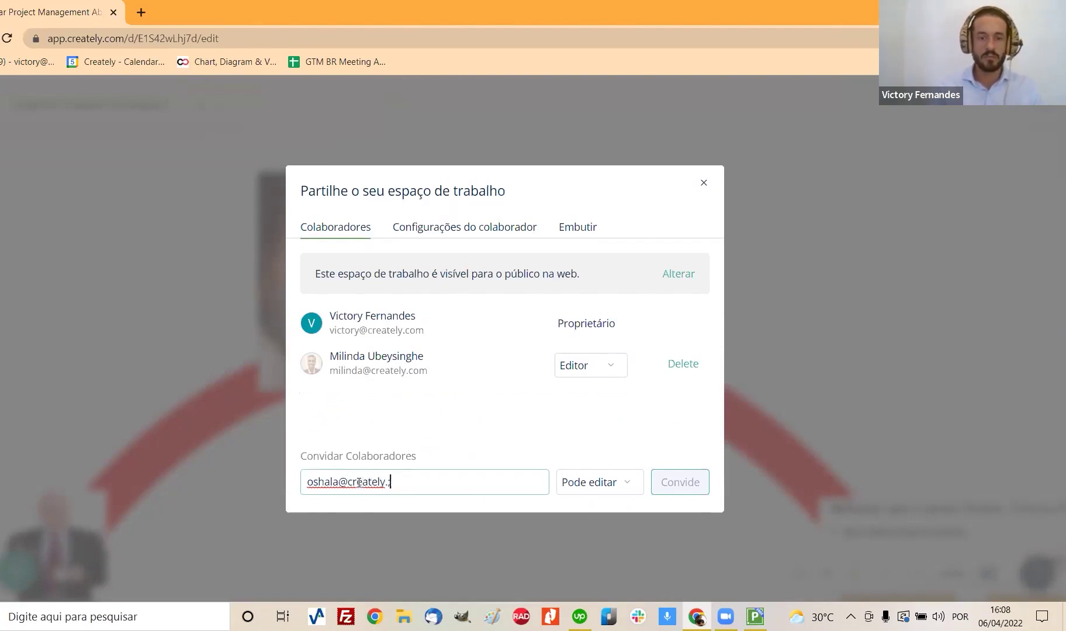
pyautogui.write('.com')
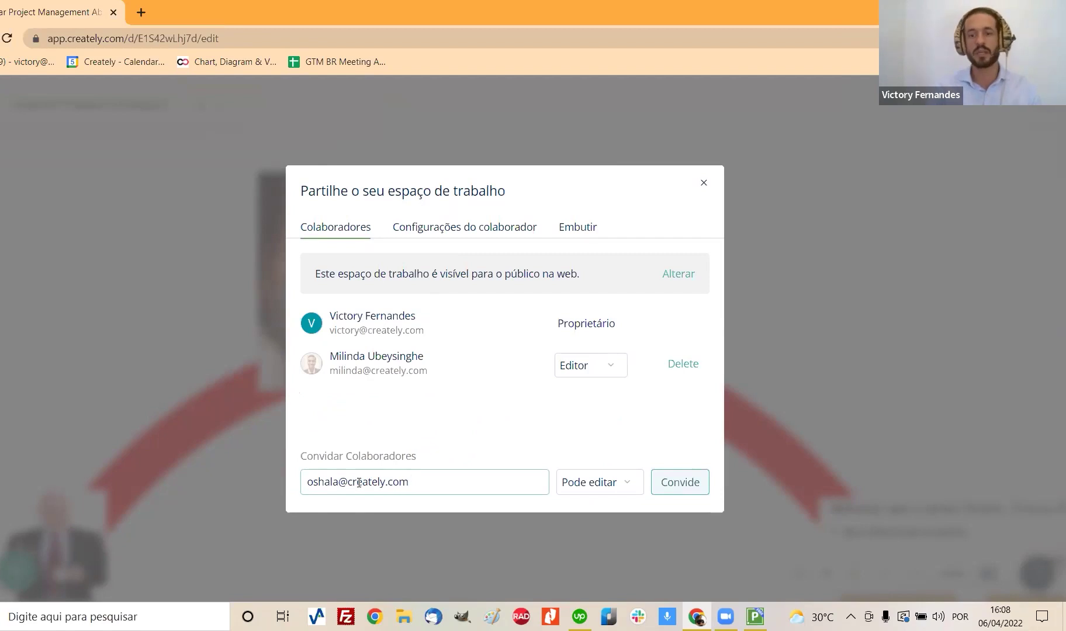
pyautogui.click(601, 495)
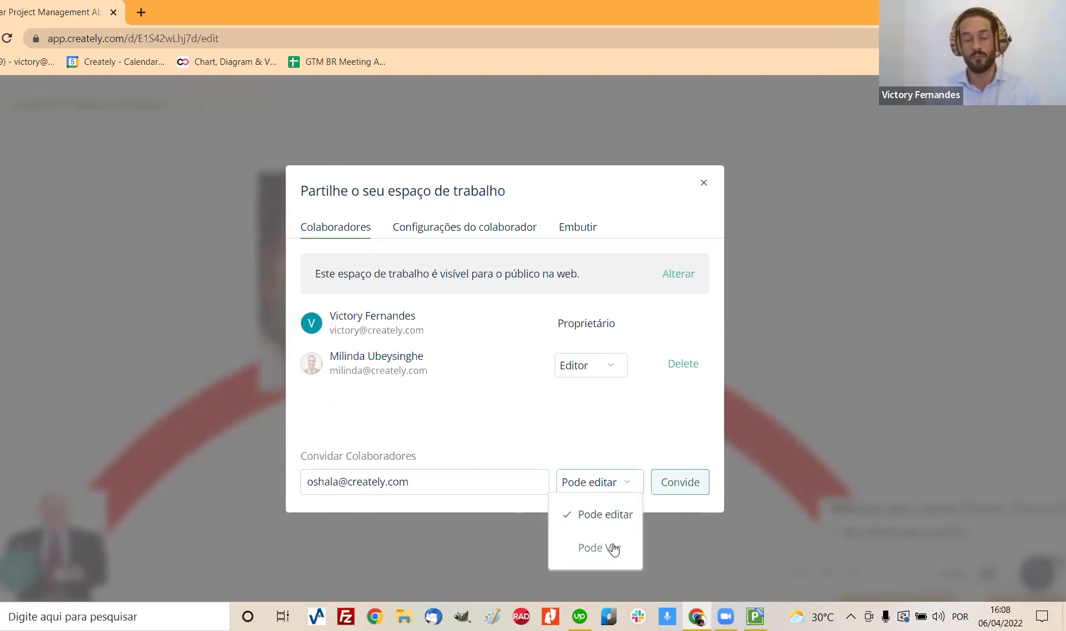
pyautogui.click(663, 490)
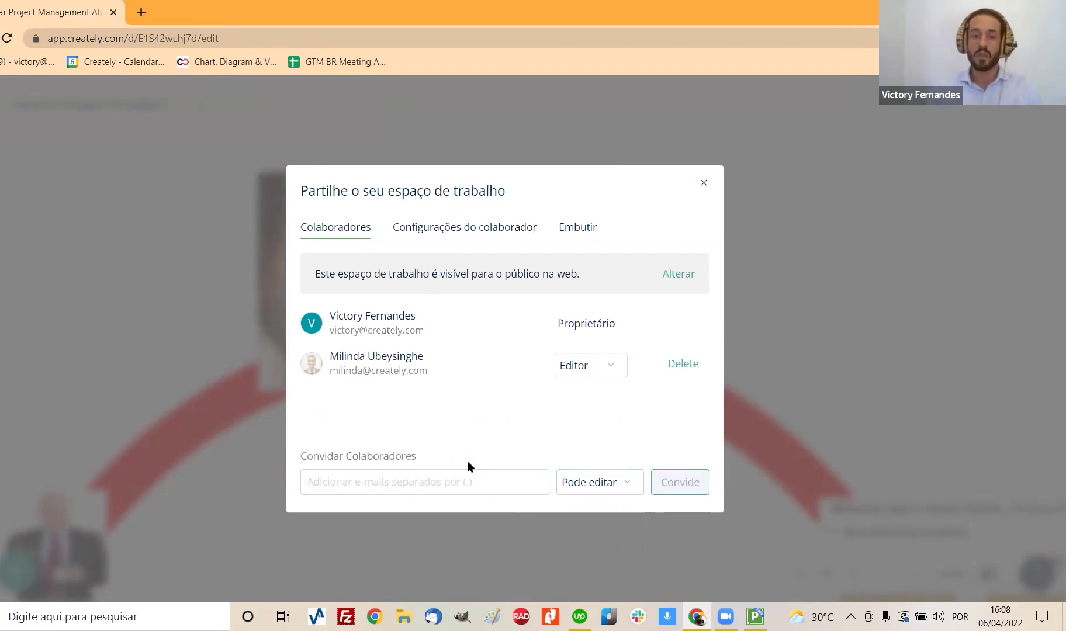
# Step: Review the Público visibility and collaborator list, then close the share dialog
pyautogui.click(451, 227)
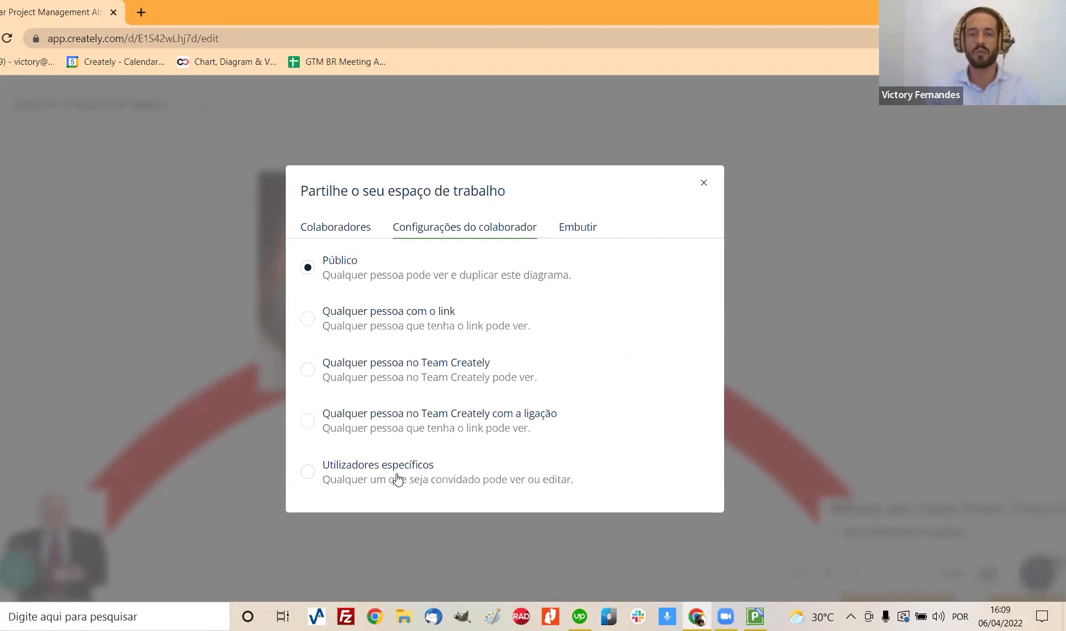
pyautogui.click(327, 229)
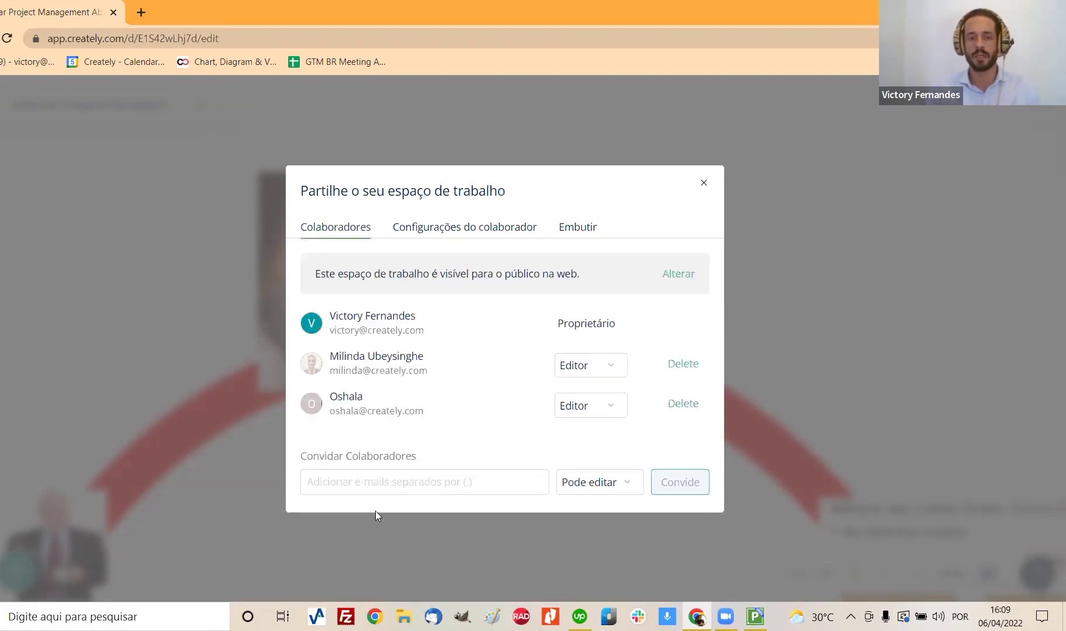
pyautogui.click(439, 229)
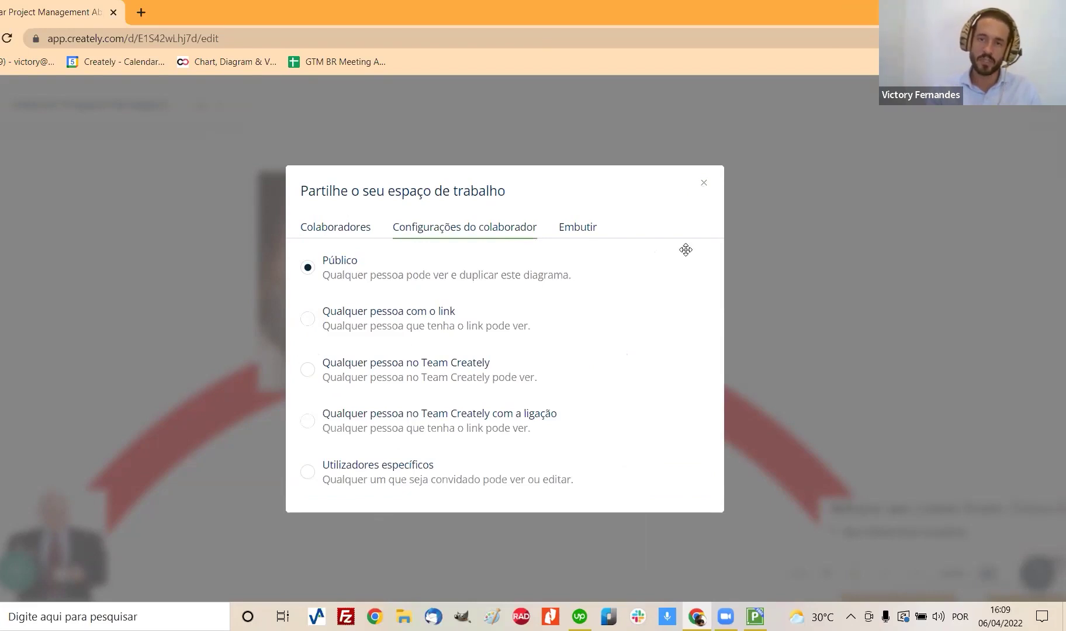
pyautogui.click(731, 375)
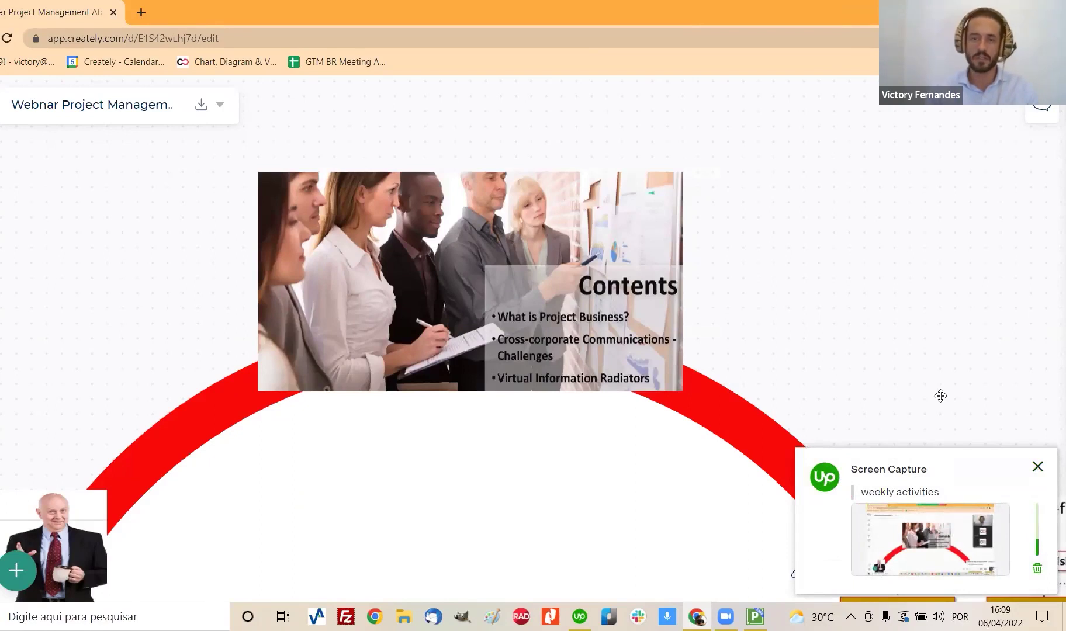
pyautogui.moveTo(258, 299); pyautogui.dragTo(278, 350)
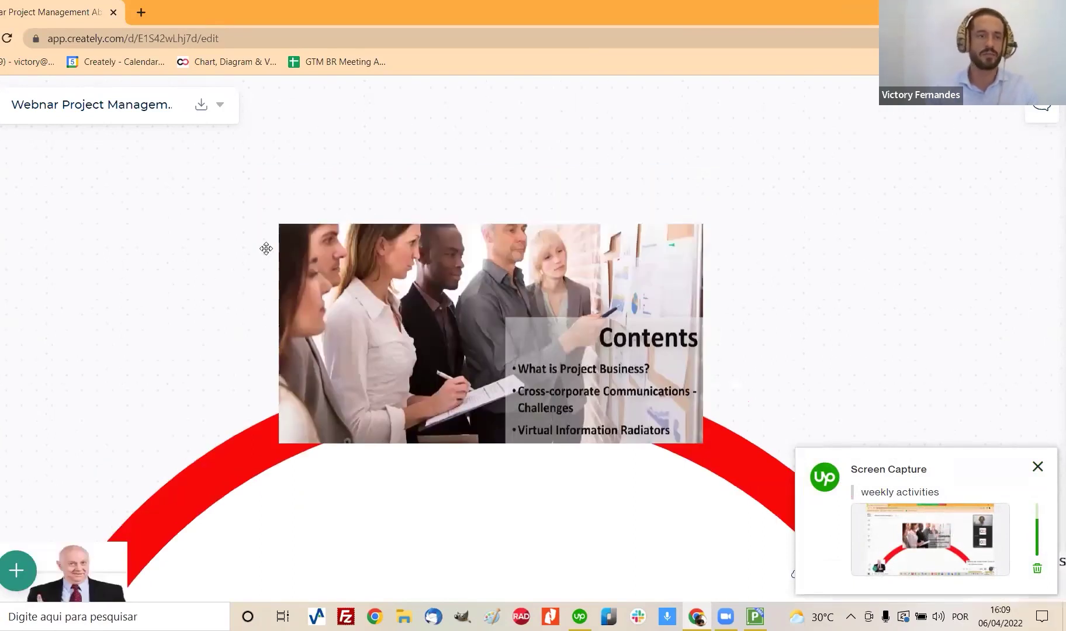